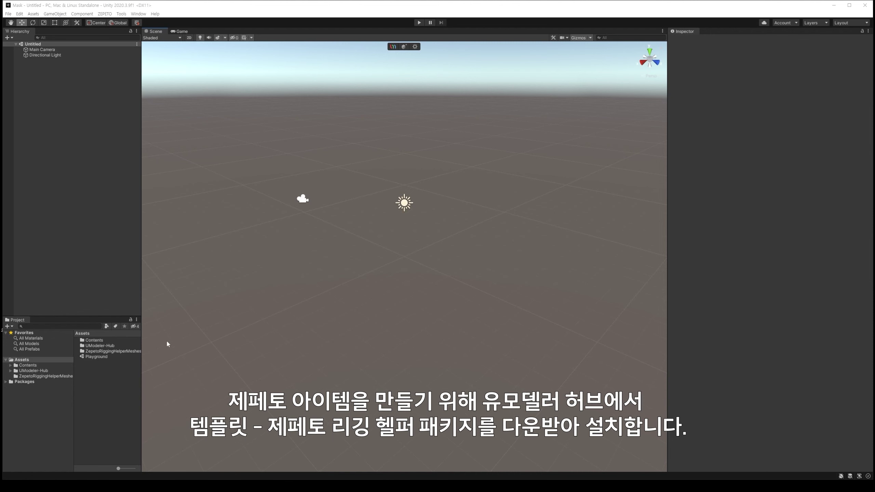
Open ZepetoRiggingHelperMeshes to list creatorBaseSet_zepeto, Lambert, Mask and WeightTransferMesh_Apose.
double_click(105, 351)
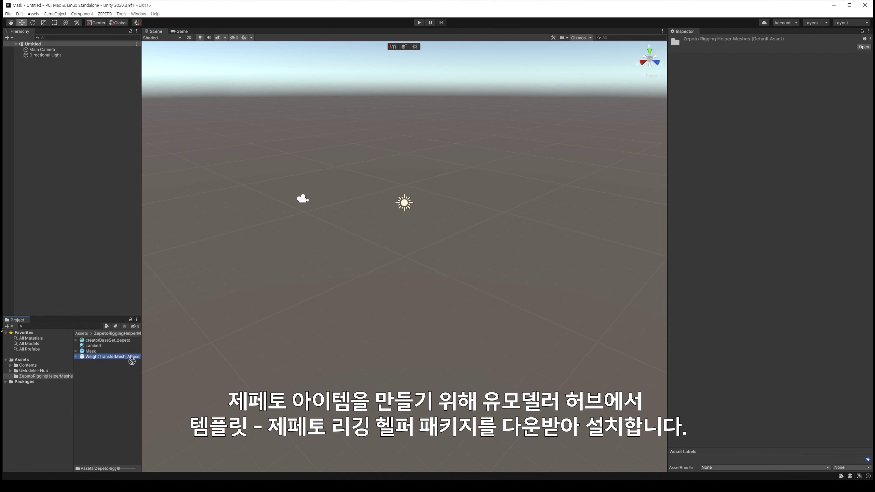
Place WeightTransferMesh_APose in the scene at position 0, 0, 0 and frame it.
drag(132, 362, 379, 273)
click(771, 73)
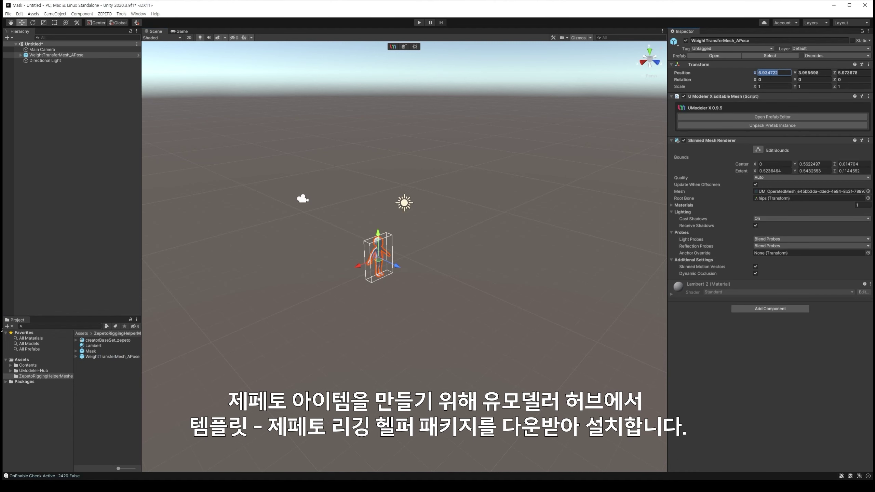
text(0)
key(Tab)
text(0)
key(Tab)
text(0)
key(Return)
key(f)
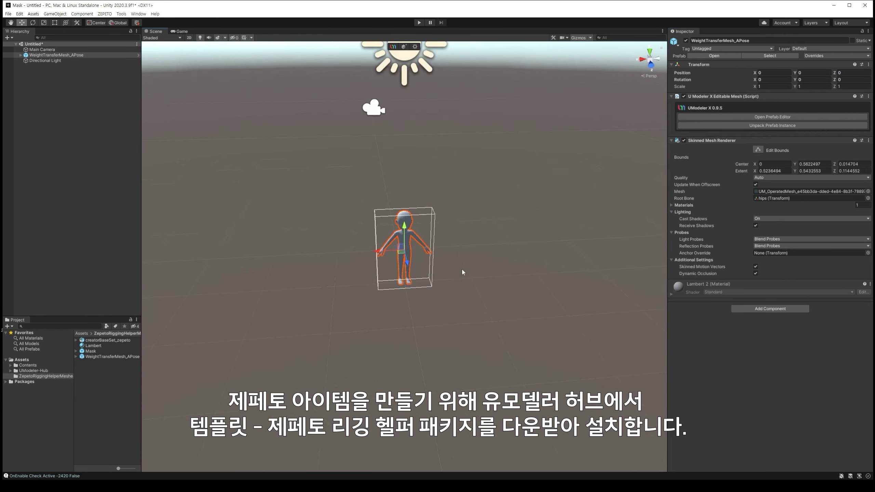
Rotate the Directional Light to re-angle the sun, then add a new UModelerX Object.
drag(57, 63, 58, 64)
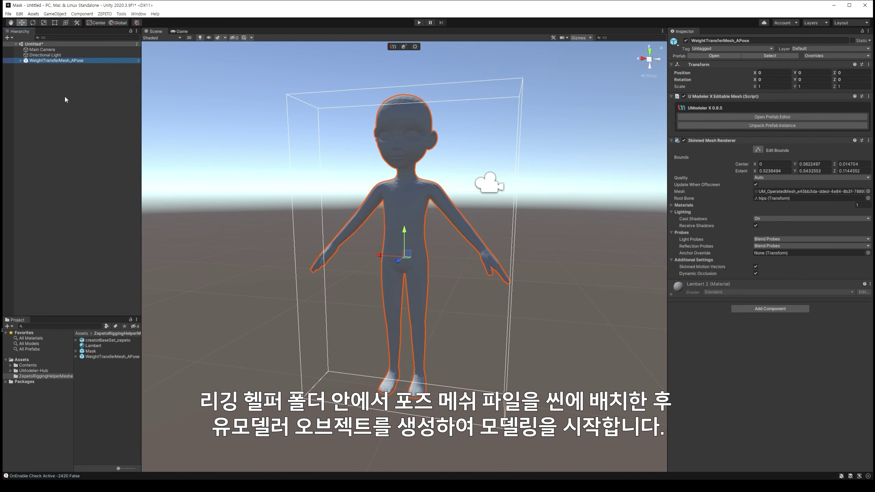
click(205, 105)
double_click(41, 56)
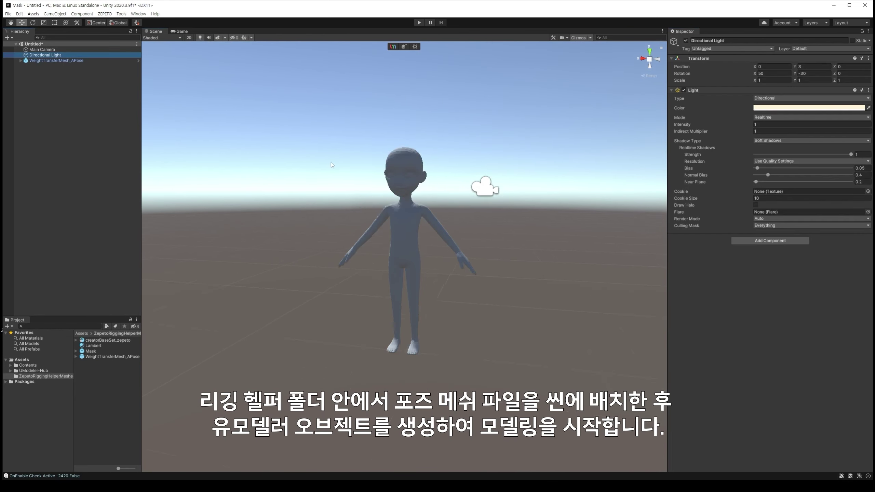
key(e)
drag(415, 114, 418, 126)
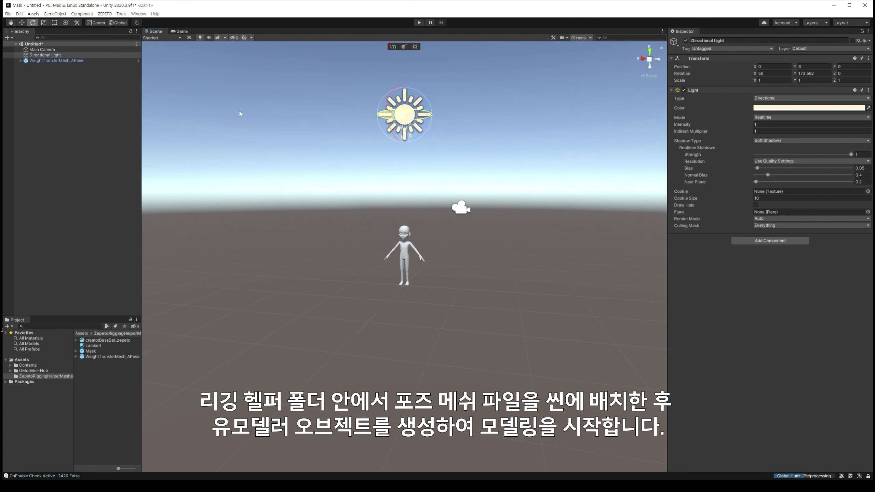
click(404, 251)
key(f)
alt+drag(546, 237, 544, 220)
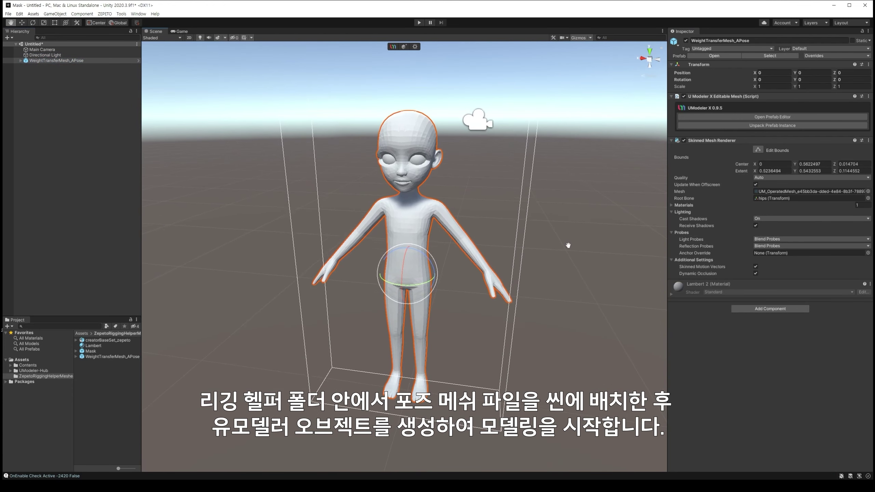
click(231, 240)
Draw a UModeler X box, move it onto the character's face, and select faces to remove.
click(404, 46)
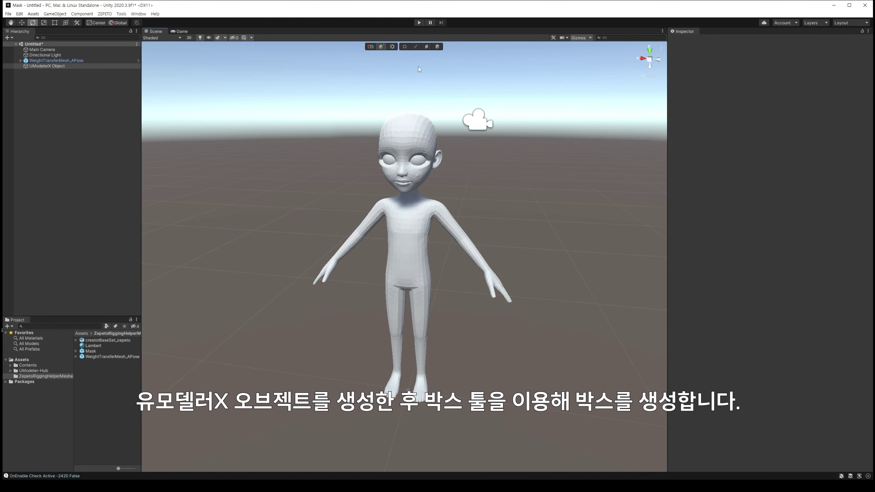
drag(477, 392, 524, 379)
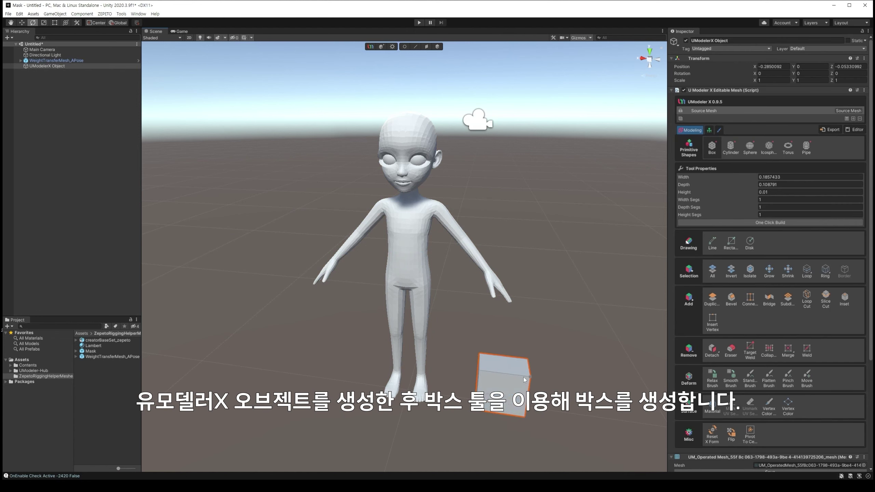
click(427, 47)
double_click(504, 362)
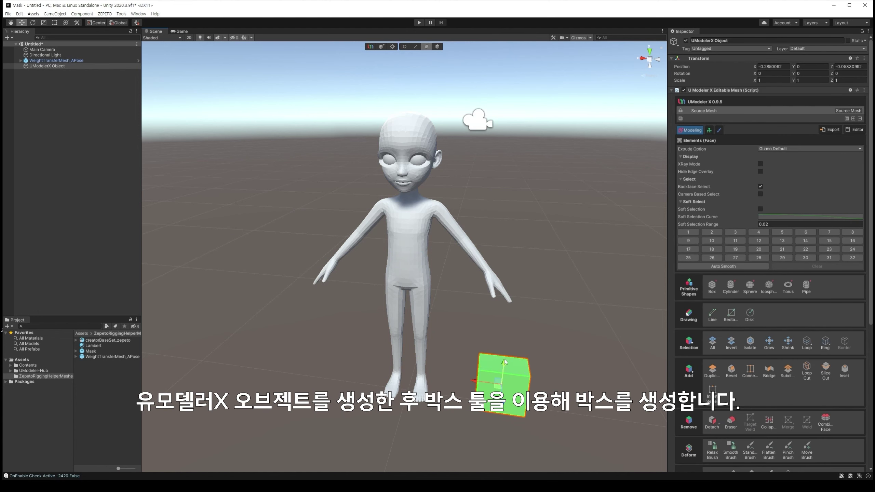
mouse_move(504, 361)
mouse_down()
mouse_move(527, 187)
mouse_move(401, 180)
mouse_up()
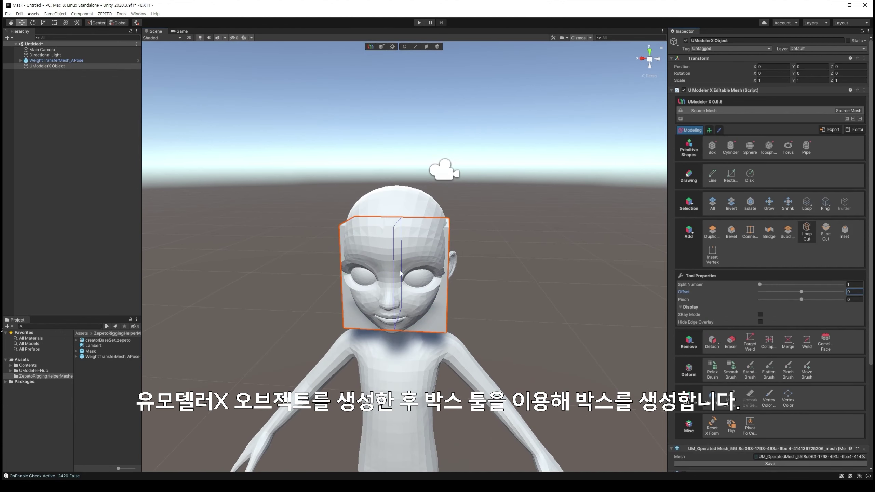
click(426, 46)
alt+drag(413, 224, 283, 221)
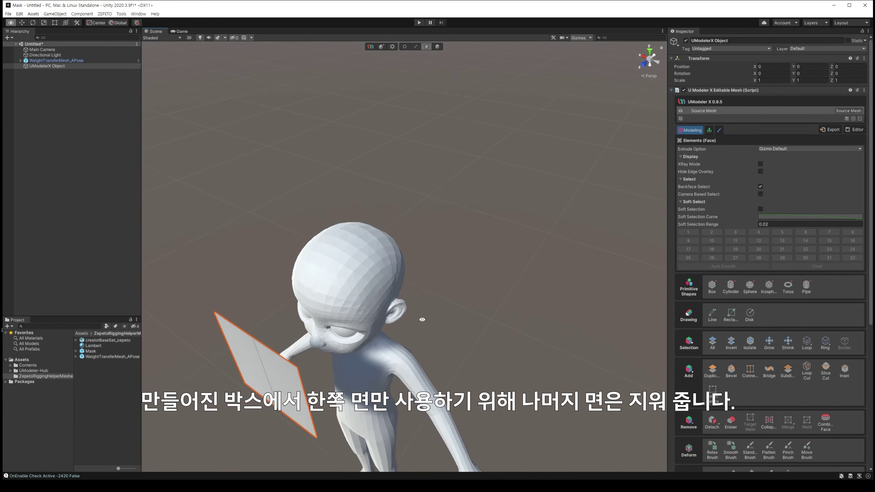
Loop-cut the remaining face in front view and select its top and middle vertices.
click(385, 295)
click(644, 64)
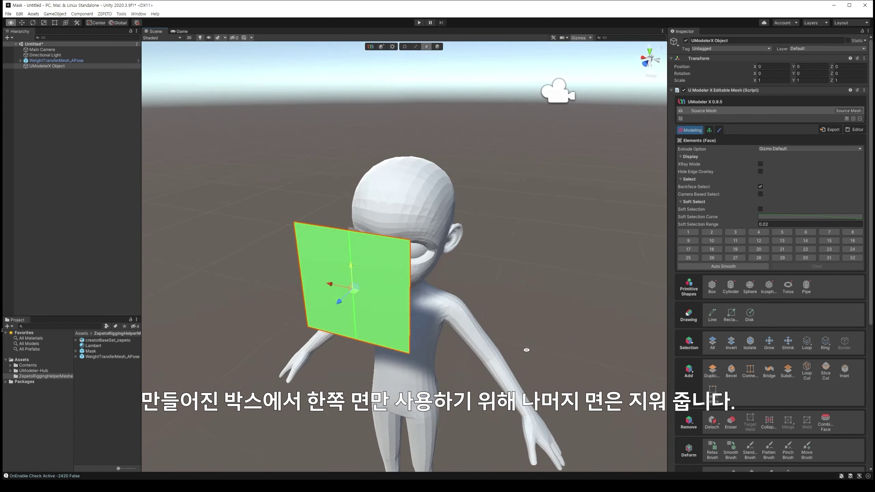
click(806, 372)
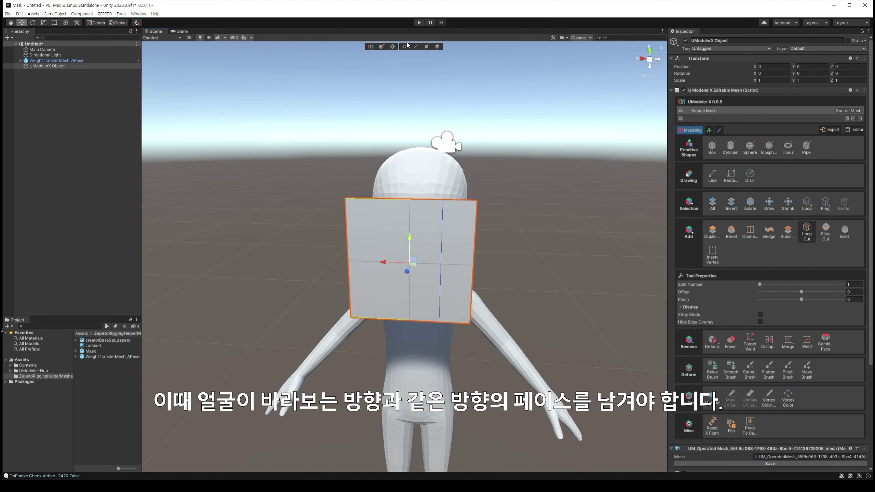
key(1)
mouse_move(456, 272)
alt+mouse_down()
mouse_move(428, 187)
mouse_move(426, 203)
alt+mouse_up()
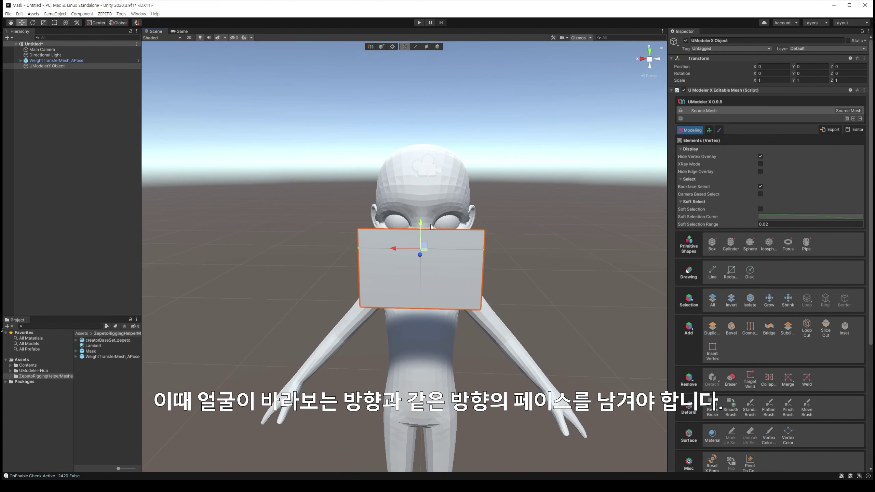
drag(346, 209, 533, 261)
mouse_move(426, 237)
alt+mouse_down()
mouse_move(552, 346)
mouse_move(489, 306)
mouse_move(503, 273)
mouse_move(416, 57)
mouse_move(503, 290)
alt+mouse_up()
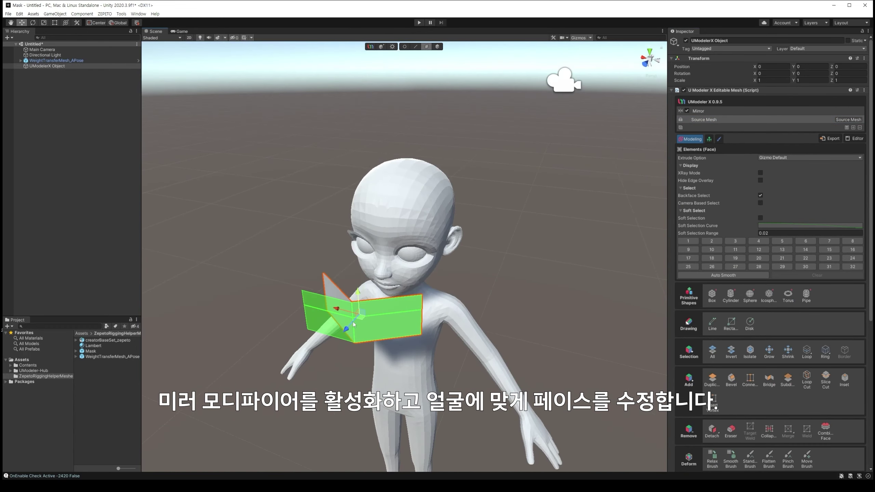
Add a loop cut to the mask, turn on X-ray mode, and nudge a lower-left vertex.
scroll(579, 286, up, 5)
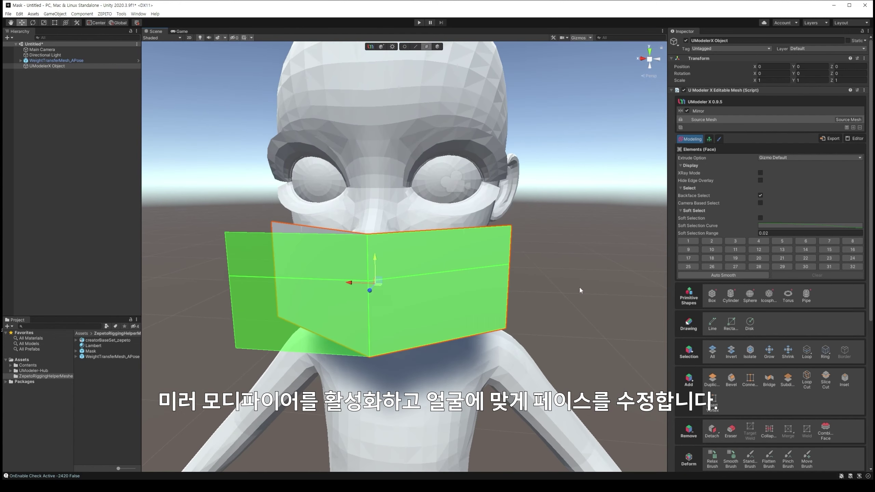
click(579, 286)
click(806, 379)
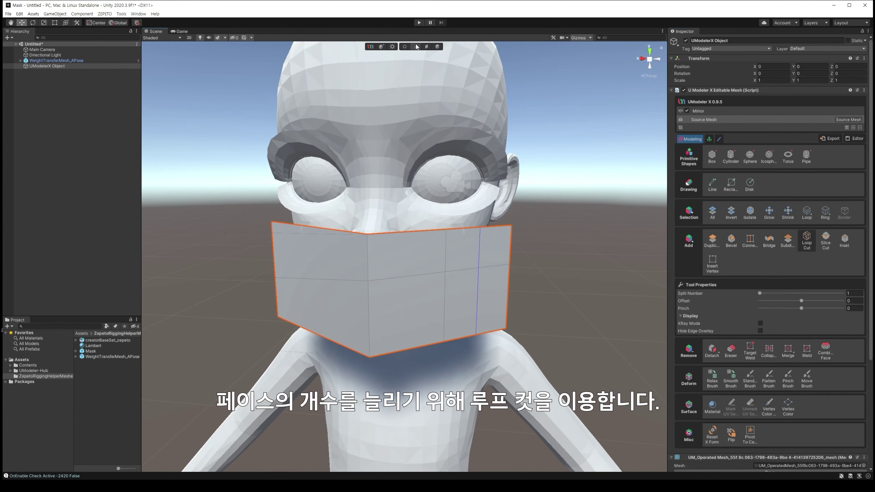
click(405, 46)
mouse_move(445, 263)
alt+mouse_down()
mouse_move(471, 243)
mouse_move(684, 241)
alt+mouse_up()
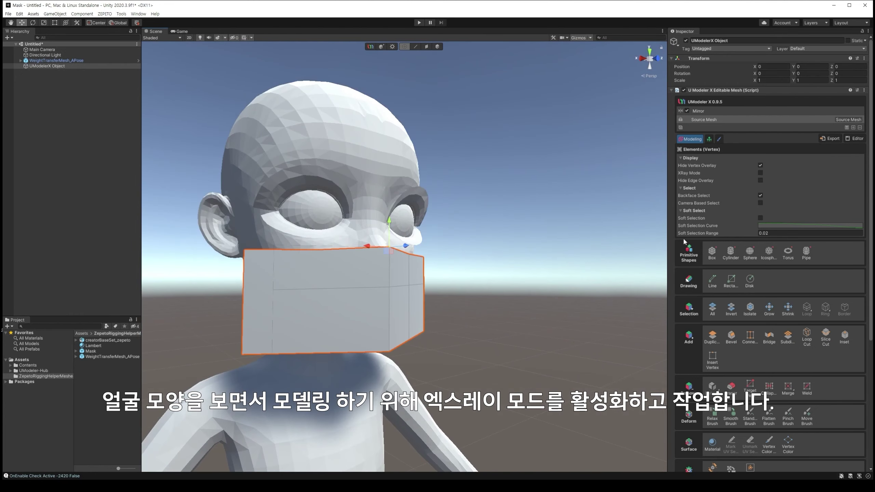
click(761, 172)
alt+drag(450, 251, 570, 203)
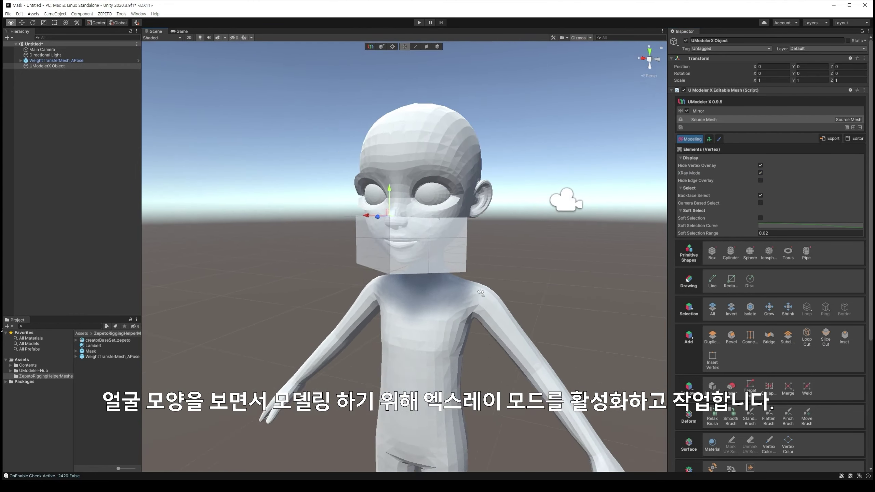
drag(376, 299, 391, 299)
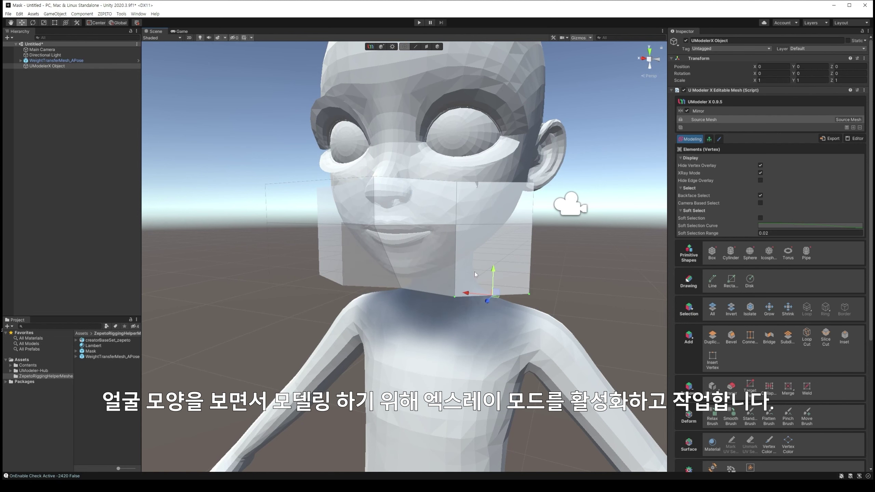
alt+drag(474, 274, 482, 317)
Add another loop cut and shape the vertices around the nose, cheek and jaw.
key(ctrl+r)
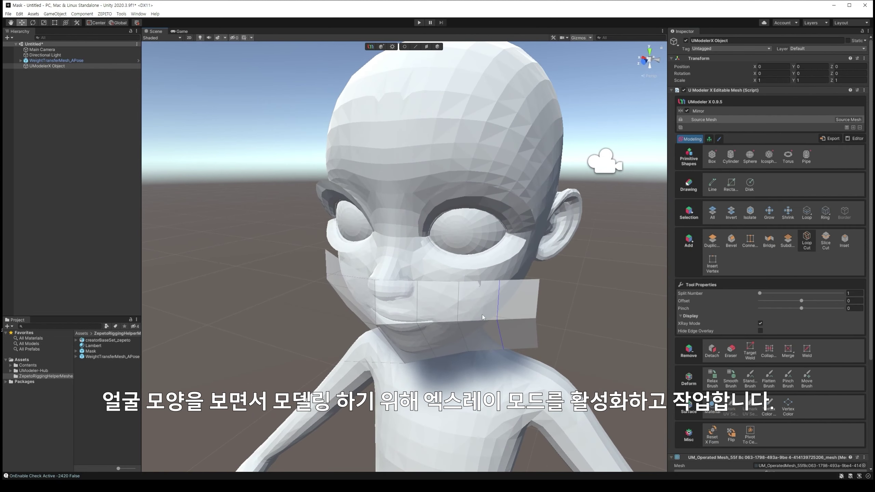
click(482, 317)
drag(482, 257, 482, 248)
drag(453, 284, 405, 286)
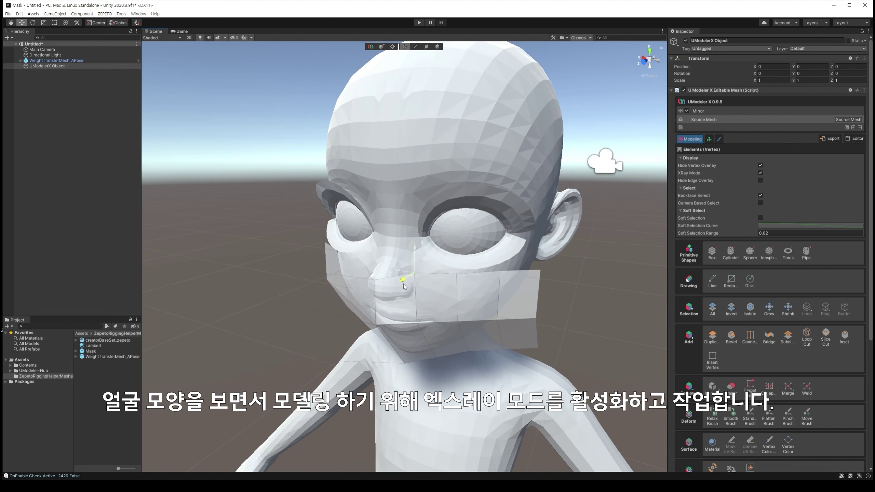
drag(570, 273, 527, 328)
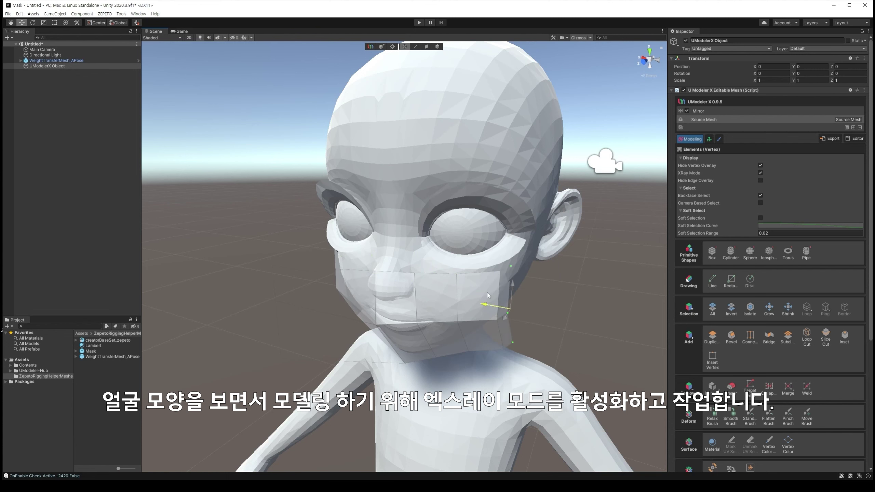
drag(527, 286, 503, 257)
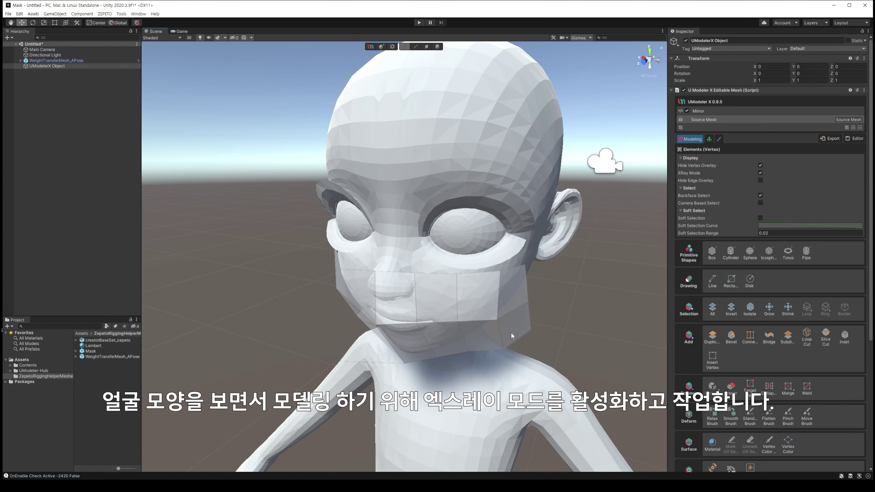
click(491, 311)
mouse_move(484, 318)
mouse_down()
mouse_move(481, 336)
mouse_move(497, 340)
mouse_up()
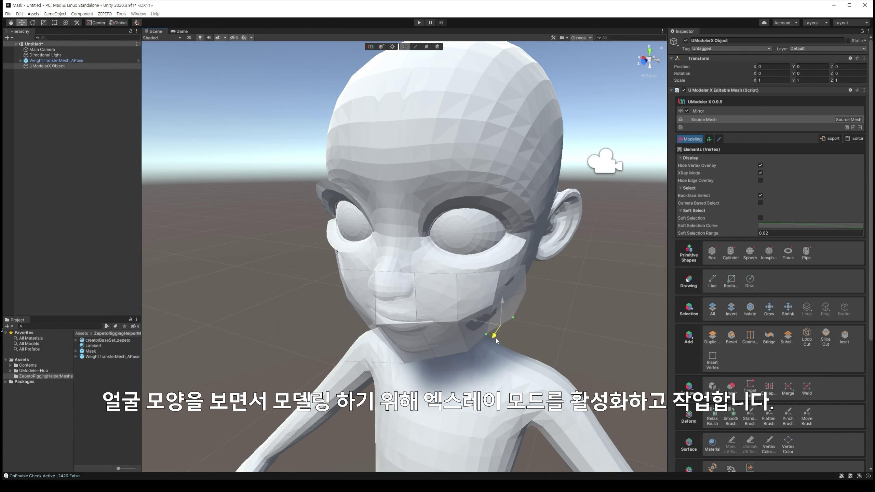
Move mask vertices to reshape it, lifting the top edge over the nose.
mouse_move(435, 342)
alt+mouse_down()
mouse_move(554, 325)
mouse_move(507, 258)
mouse_move(332, 264)
alt+mouse_up()
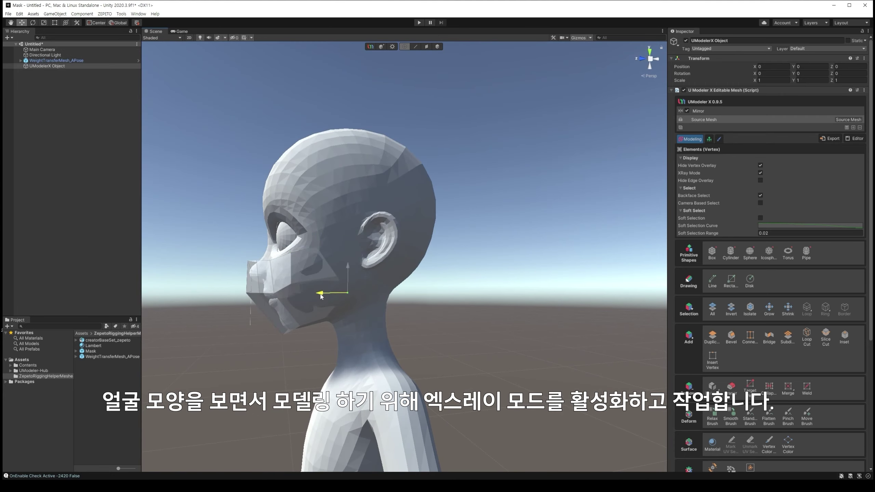
mouse_move(320, 296)
alt+mouse_down()
mouse_move(446, 326)
mouse_move(532, 259)
mouse_move(278, 290)
mouse_move(289, 303)
alt+mouse_up()
scroll(561, 267, up, 5)
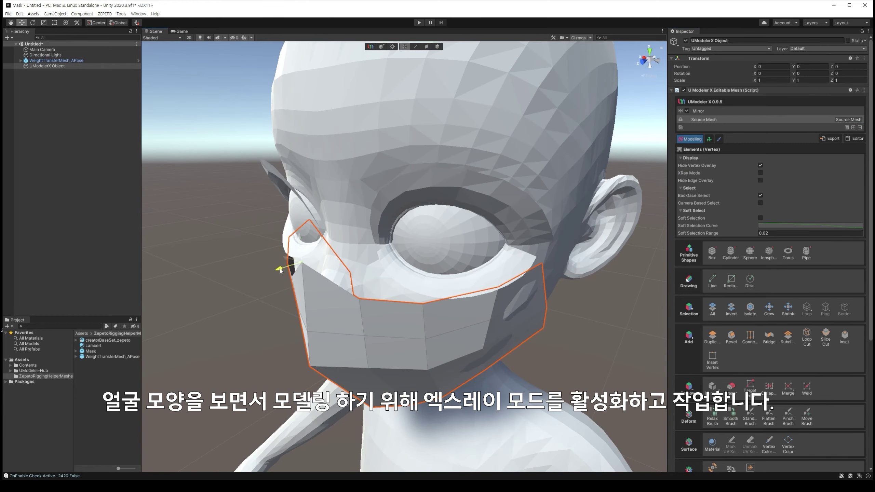
mouse_move(280, 271)
mouse_down()
mouse_move(288, 264)
mouse_move(400, 274)
mouse_up()
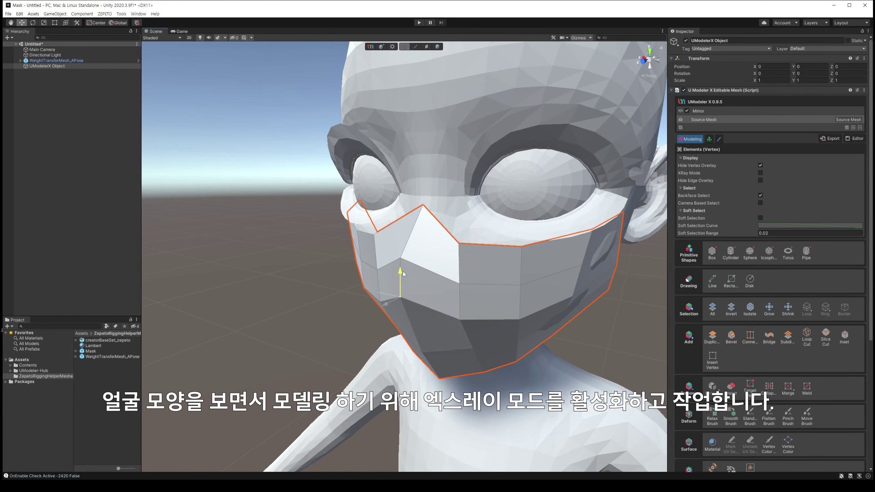
scroll(403, 272, down, 3)
scroll(403, 271, up, 3)
scroll(462, 273, up, 2)
click(461, 274)
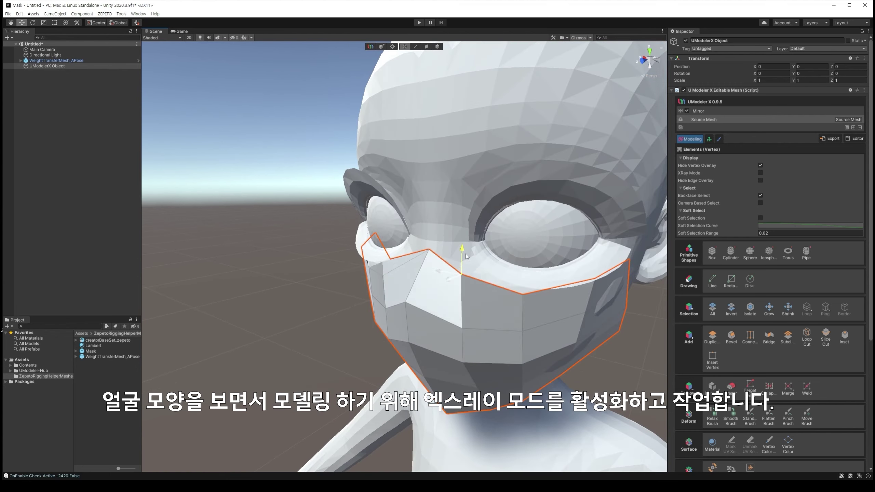
drag(462, 250, 464, 241)
Select a mask edge vertex and check the shape from the head's profile and back.
mouse_move(517, 255)
alt+mouse_down()
mouse_move(436, 234)
mouse_move(465, 273)
mouse_move(481, 242)
mouse_move(415, 313)
mouse_move(497, 259)
mouse_move(546, 313)
alt+mouse_up()
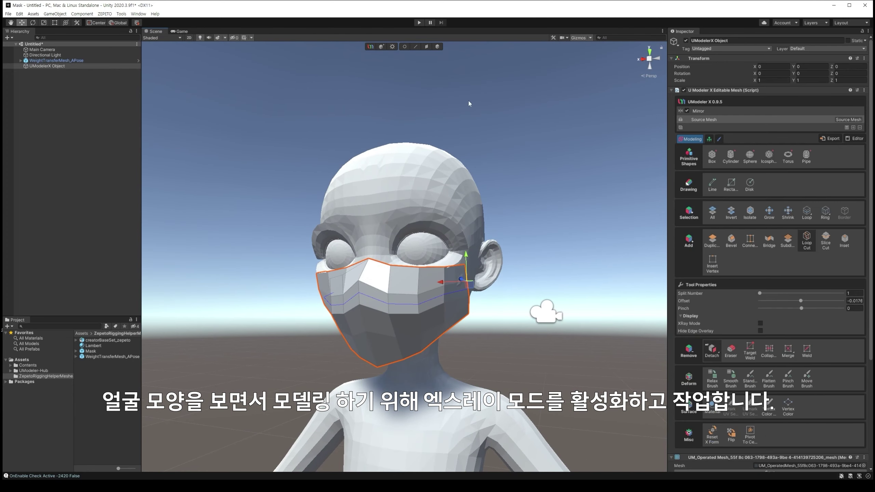
key(1)
scroll(458, 305, up, 3)
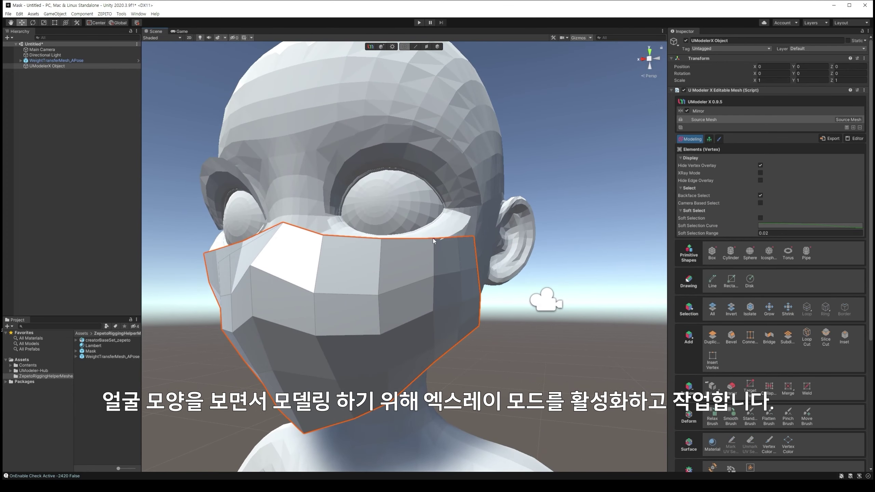
click(432, 238)
alt+drag(432, 238, 502, 336)
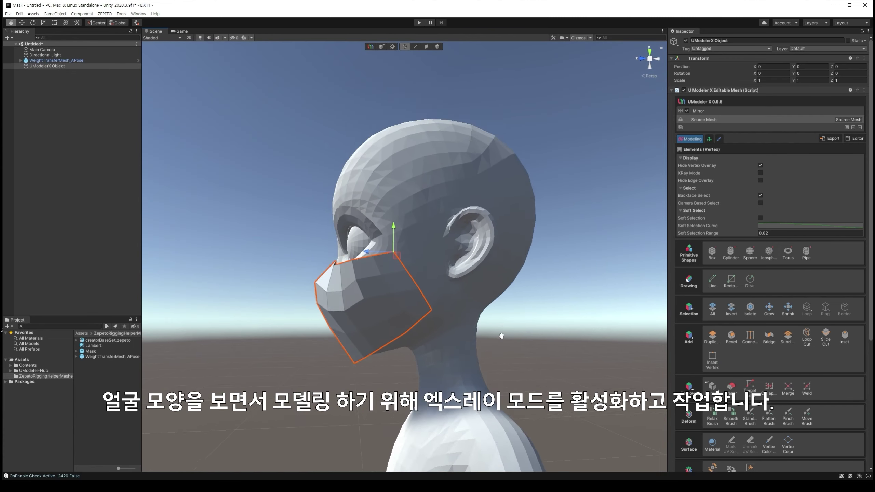
scroll(501, 336, up, 5)
alt+drag(400, 220, 414, 303)
Select the mask edge near the ear with X-ray on and cut a new edge loop.
scroll(414, 303, up, 3)
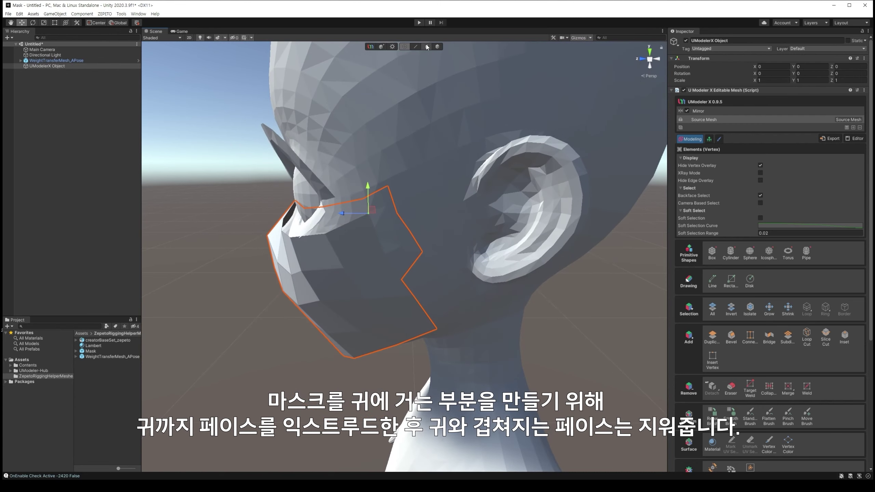
click(416, 46)
scroll(381, 242, down, 3)
mouse_move(381, 242)
alt+mouse_down()
mouse_move(501, 254)
mouse_move(382, 268)
mouse_move(473, 297)
mouse_move(452, 278)
mouse_move(444, 302)
mouse_move(506, 296)
alt+mouse_up()
click(502, 254)
scroll(473, 289, up, 4)
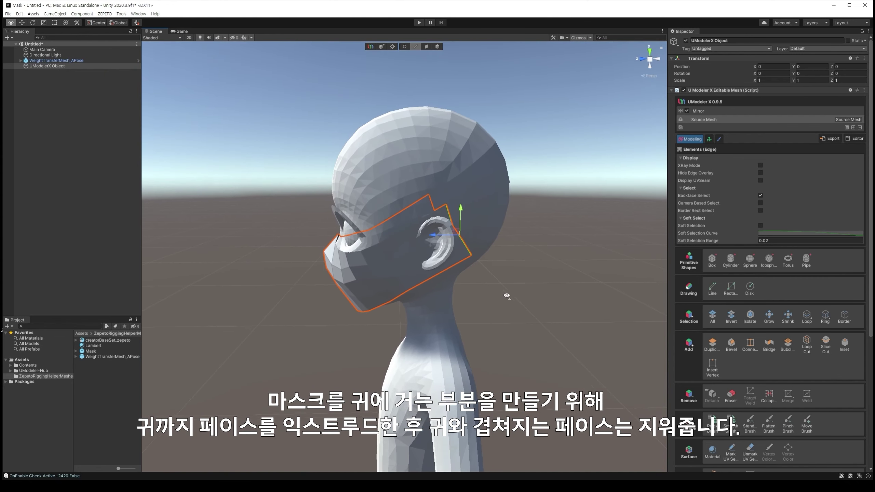
scroll(507, 296, up, 3)
click(760, 165)
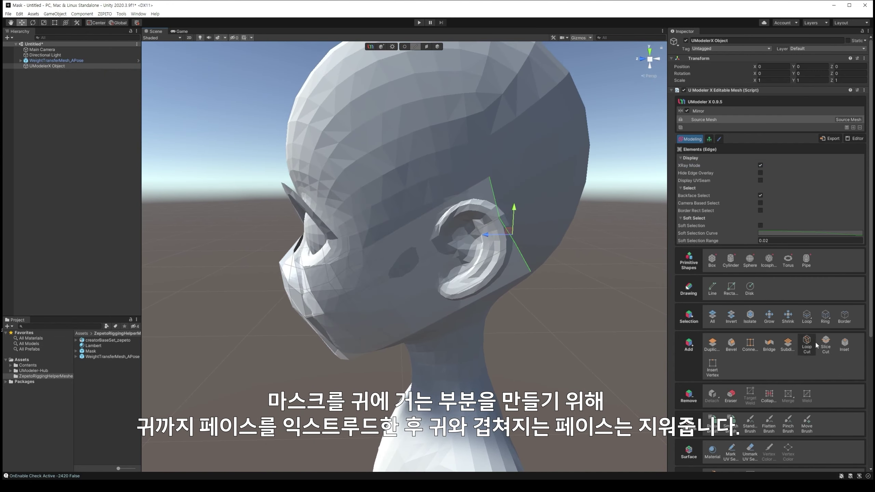
click(807, 344)
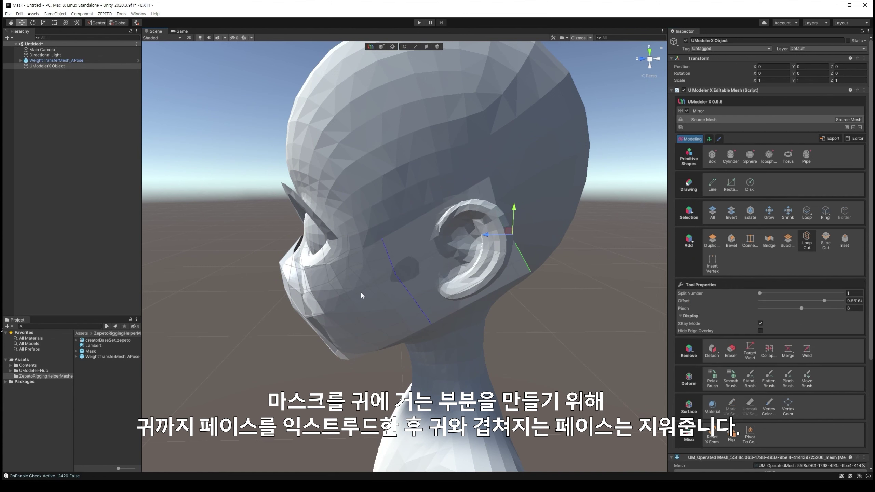
Select a face near the ear, loop-cut across the mask, and pull the ear-loop vertex down-left.
click(427, 47)
click(437, 257)
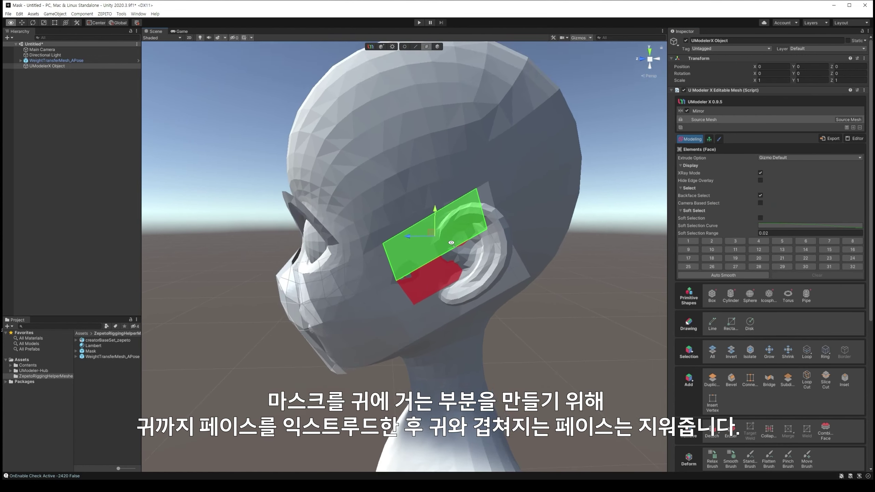
scroll(467, 309, up, 5)
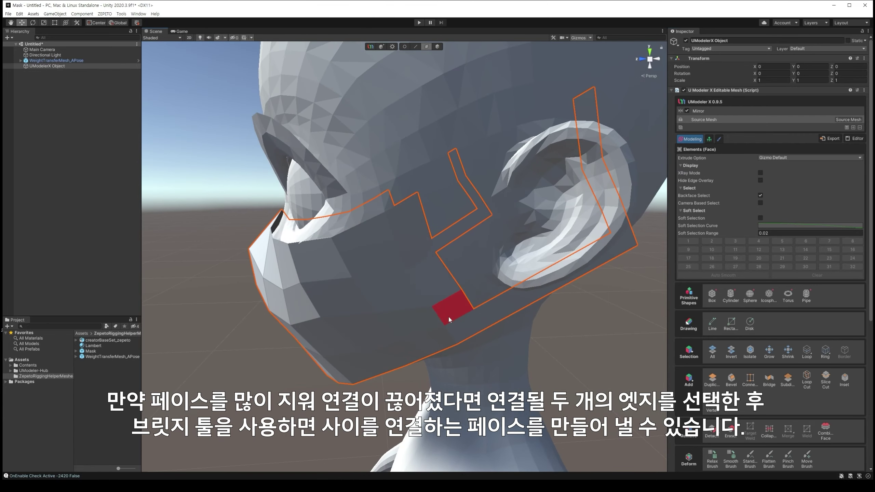
click(807, 379)
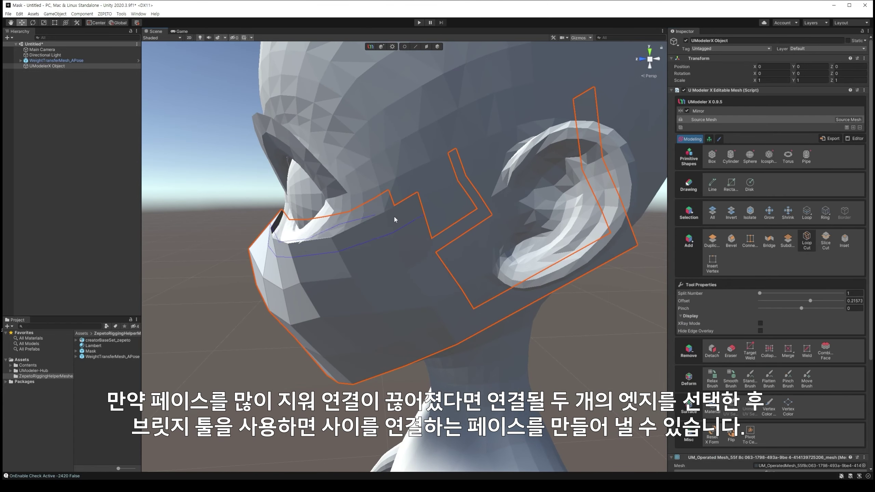
click(585, 110)
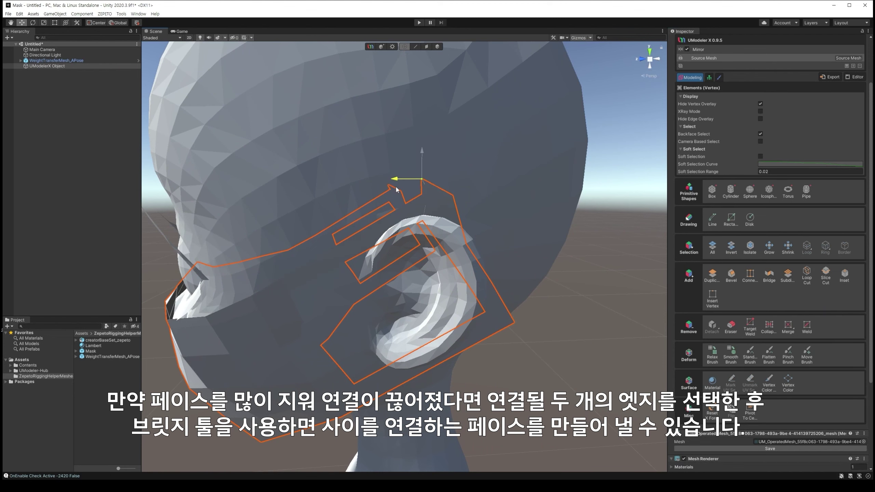
mouse_move(427, 191)
alt+mouse_down()
mouse_move(453, 167)
mouse_move(441, 272)
alt+mouse_up()
drag(421, 244, 397, 278)
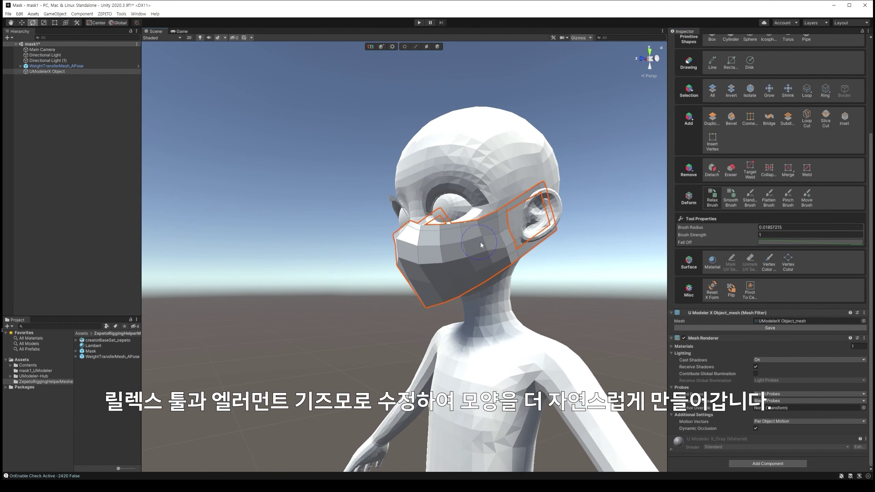
Add an edge loop, smooth the mask with the Relax Brush, then focus on an ear-side vertex.
scroll(433, 275, down, 5)
alt+drag(504, 303, 629, 319)
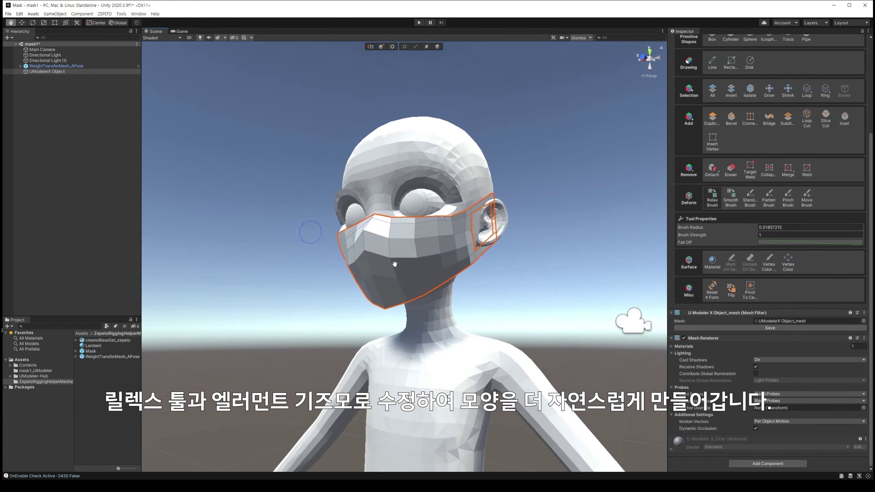
scroll(629, 318, up, 5)
click(807, 119)
click(712, 257)
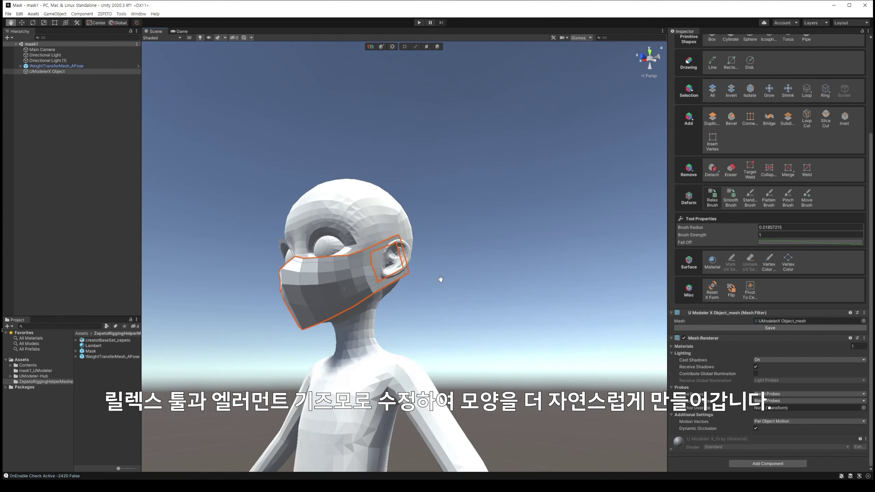
alt+drag(649, 310, 391, 244)
scroll(310, 281, up, 5)
scroll(310, 282, down, 5)
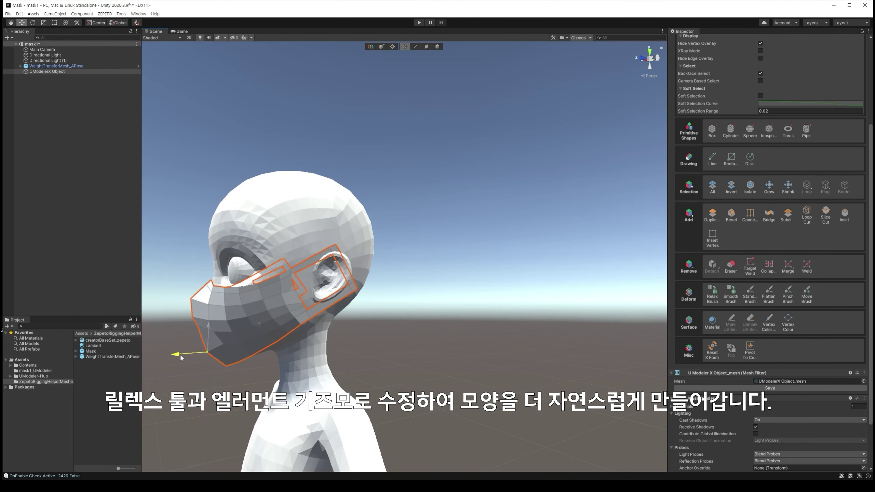
mouse_move(176, 356)
alt+mouse_down()
mouse_move(288, 346)
mouse_move(438, 285)
mouse_move(361, 294)
alt+mouse_up()
scroll(360, 294, up, 2)
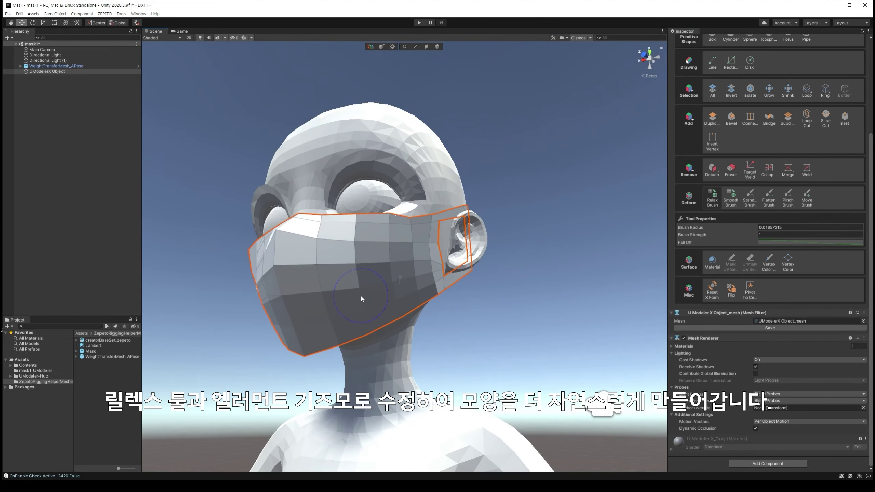
key(Escape)
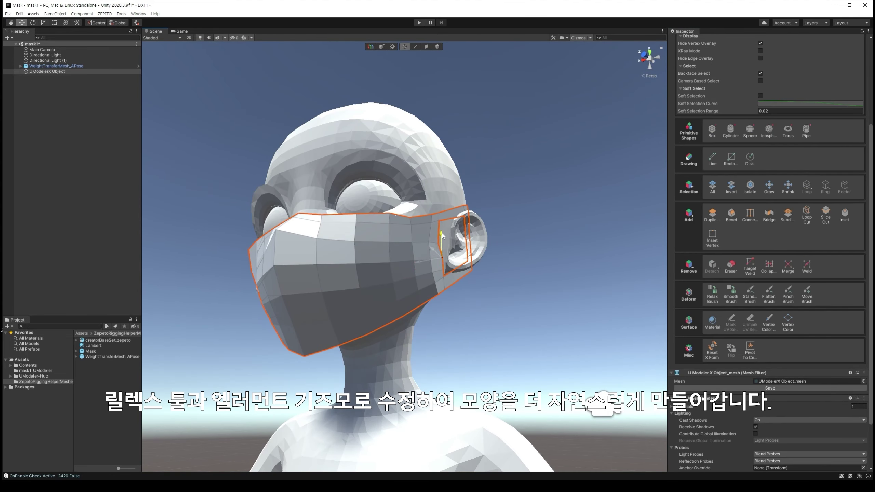
key(f)
alt+drag(443, 278, 391, 209)
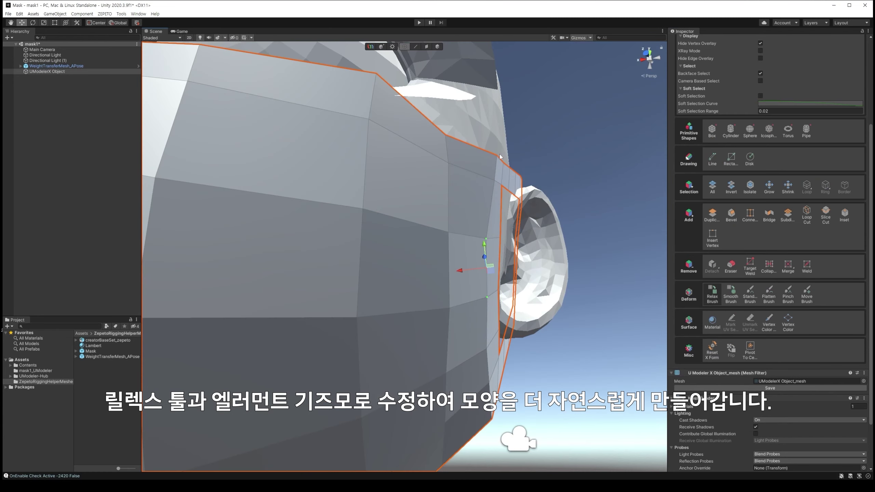
Move the ear-loop vertices up-left and down, checking the shape around the ear.
drag(482, 253, 347, 86)
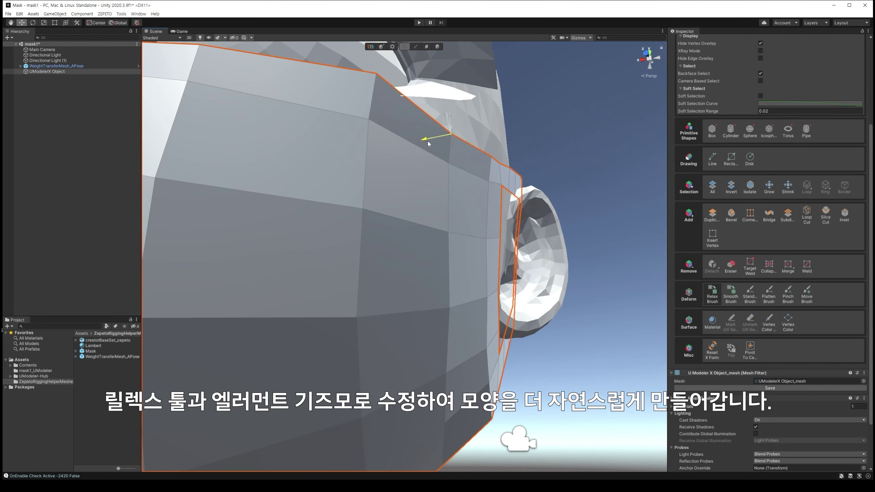
drag(463, 164, 471, 244)
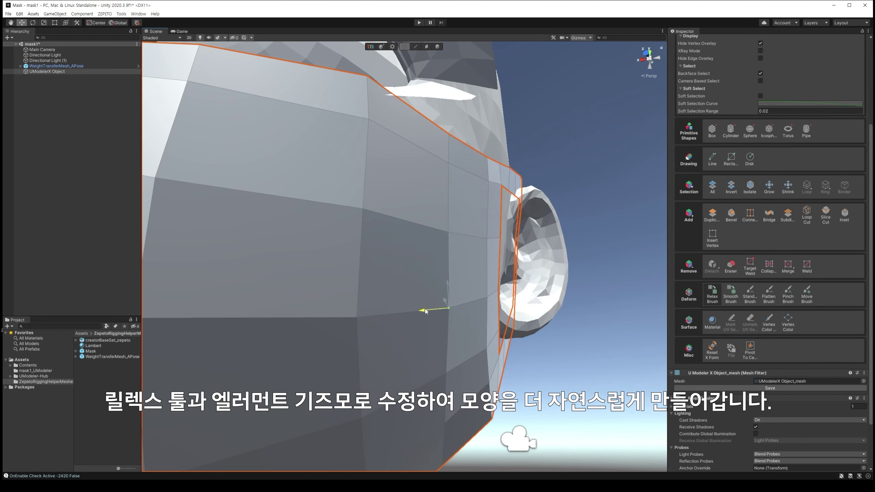
mouse_move(426, 311)
alt+mouse_down()
mouse_move(513, 208)
mouse_move(380, 237)
mouse_move(365, 205)
alt+mouse_up()
mouse_move(421, 168)
alt+mouse_down()
mouse_move(510, 353)
mouse_move(487, 352)
mouse_move(417, 311)
mouse_move(367, 303)
mouse_move(378, 155)
mouse_move(459, 209)
alt+mouse_up()
scroll(417, 310, down, 5)
Smooth the mask near the ear and lower edge with the Relax Brush.
click(712, 294)
scroll(379, 155, up, 5)
scroll(509, 203, down, 5)
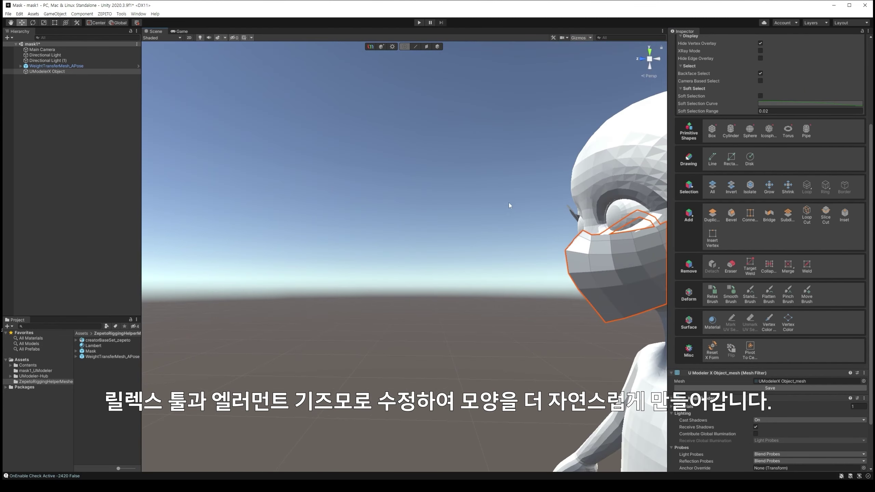
scroll(533, 210, down, 3)
mouse_move(498, 252)
alt+mouse_down()
mouse_move(525, 285)
mouse_move(515, 289)
mouse_move(535, 259)
mouse_move(507, 282)
alt+mouse_up()
scroll(556, 309, up, 5)
scroll(520, 272, down, 5)
scroll(535, 259, up, 3)
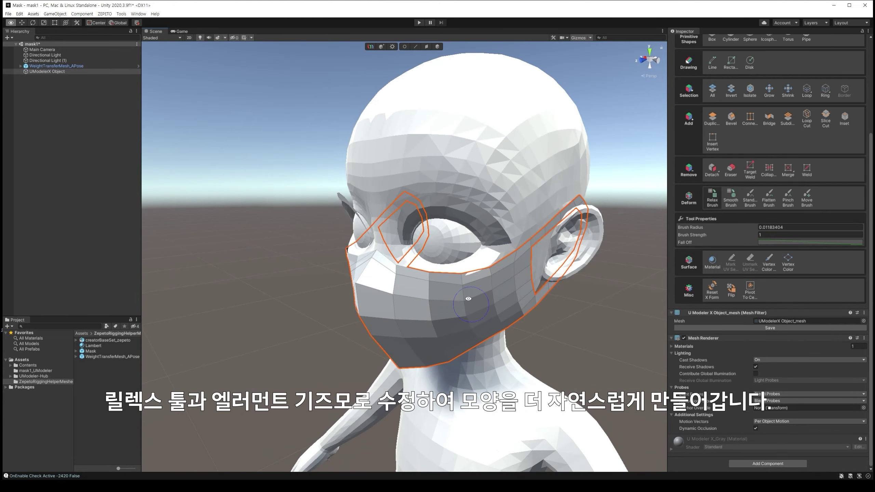
scroll(468, 299, down, 3)
Return to vertex selection and inspect the masked head from above, below and the side.
alt+drag(423, 190, 405, 50)
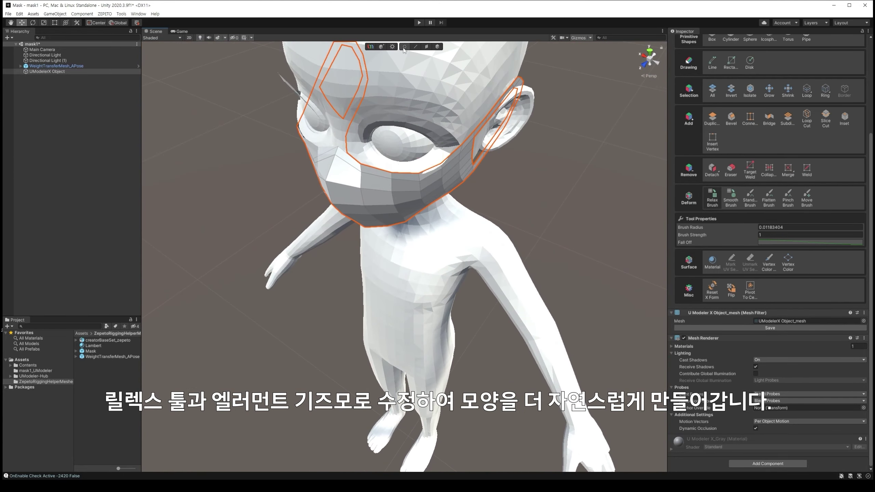
click(405, 49)
scroll(420, 171, down, 3)
alt+drag(535, 204, 476, 171)
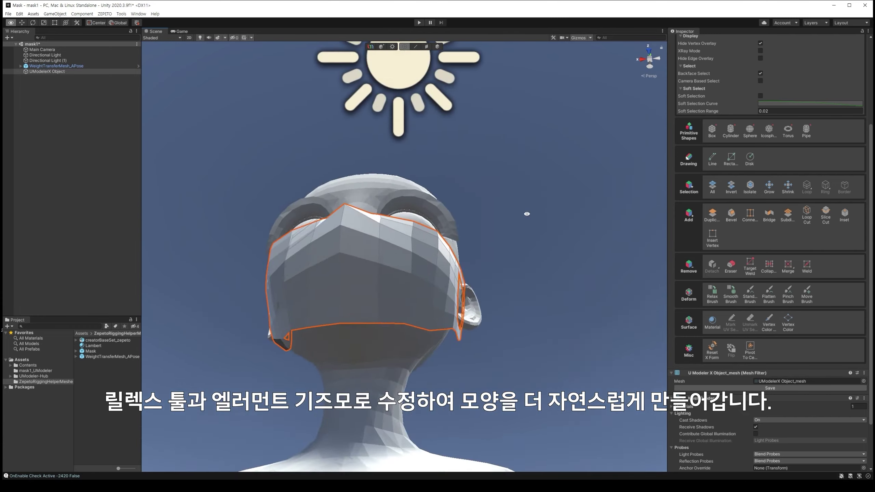
alt+drag(421, 138, 467, 194)
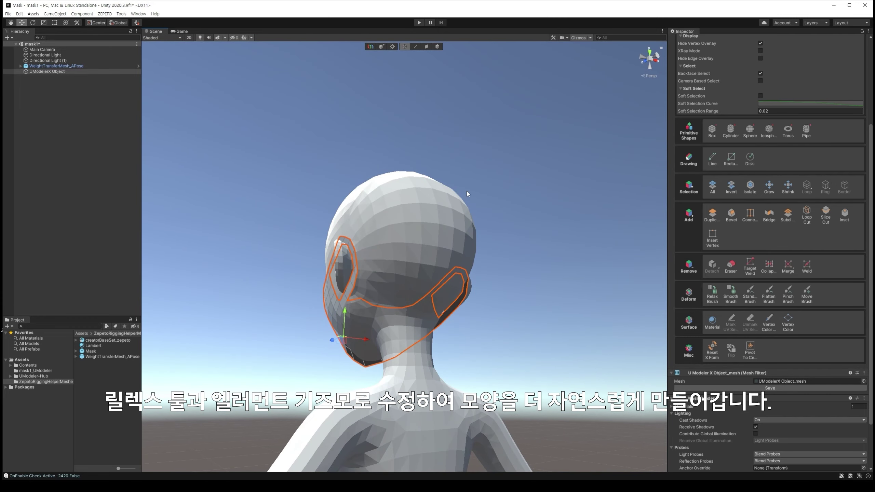
alt+drag(467, 192, 509, 289)
scroll(534, 286, up, 5)
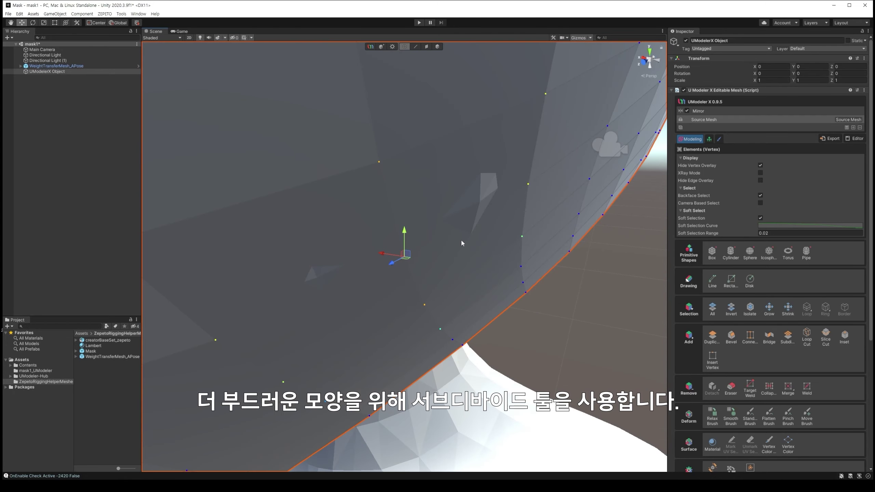
Relax the mask's surface with the Relax Brush from a front view of the head.
alt+drag(314, 333, 444, 317)
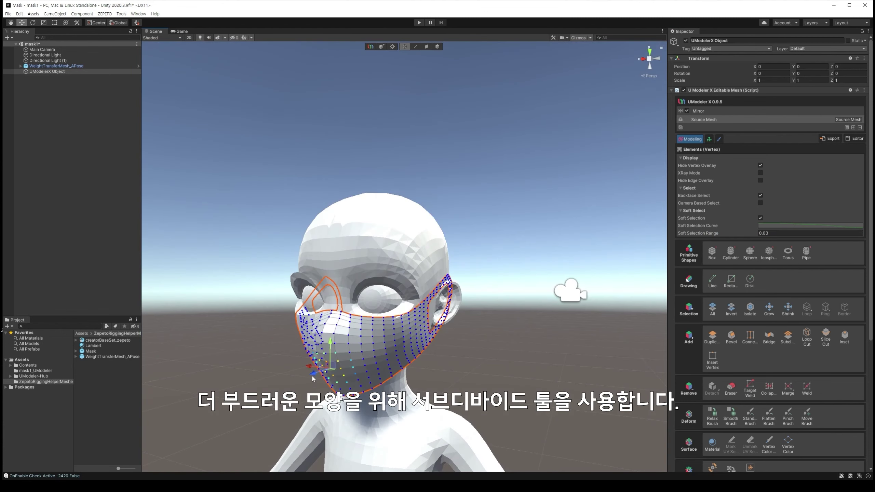
mouse_move(566, 290)
alt+mouse_down()
mouse_move(512, 314)
mouse_move(327, 301)
alt+mouse_up()
click(713, 418)
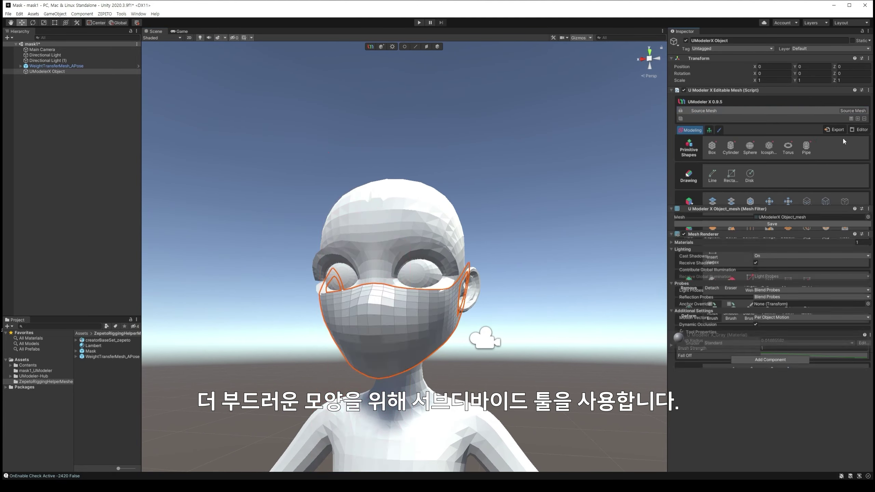
mouse_move(365, 319)
alt+mouse_down()
mouse_move(497, 209)
mouse_move(524, 306)
alt+mouse_up()
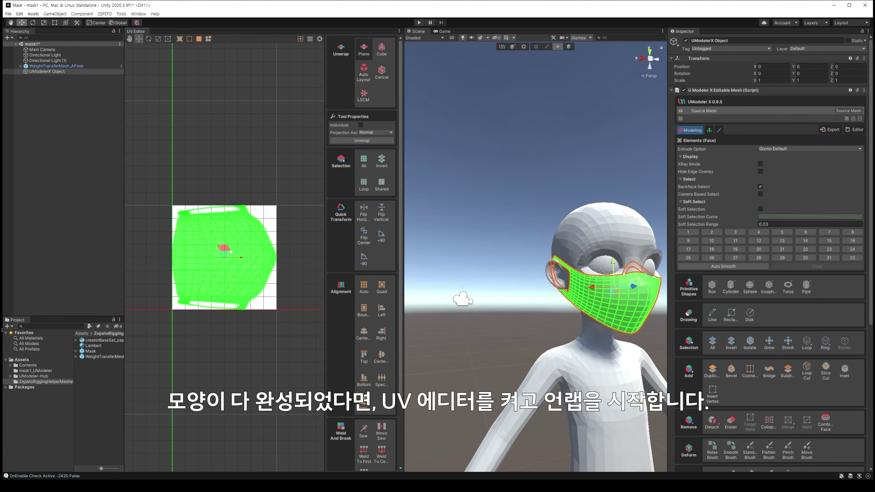
Split both ear-loop face sets off into their own separate UV shells.
click(362, 141)
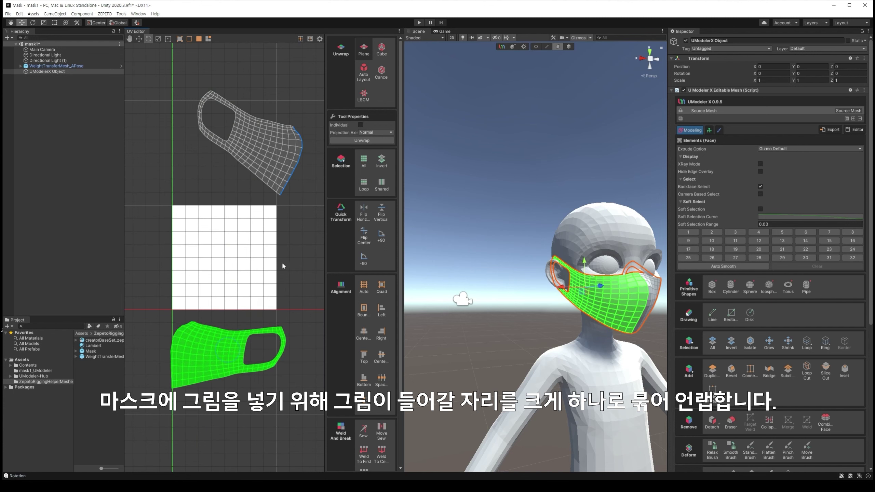
click(254, 130)
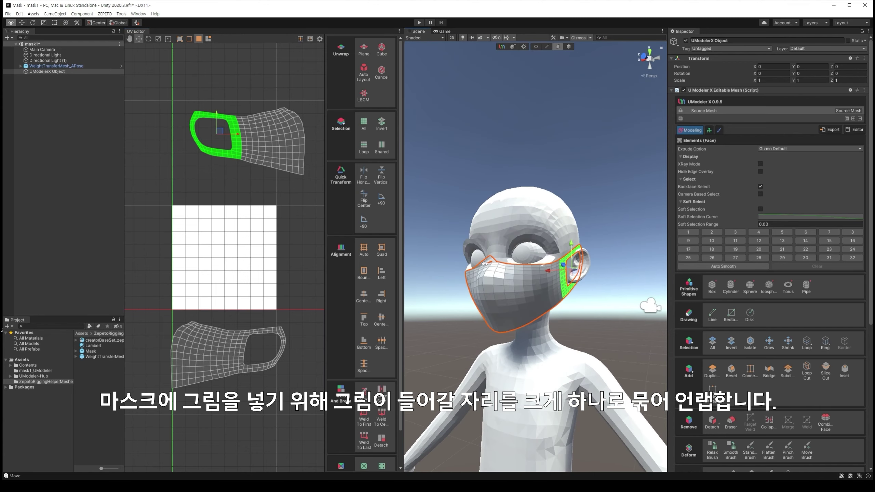
click(363, 94)
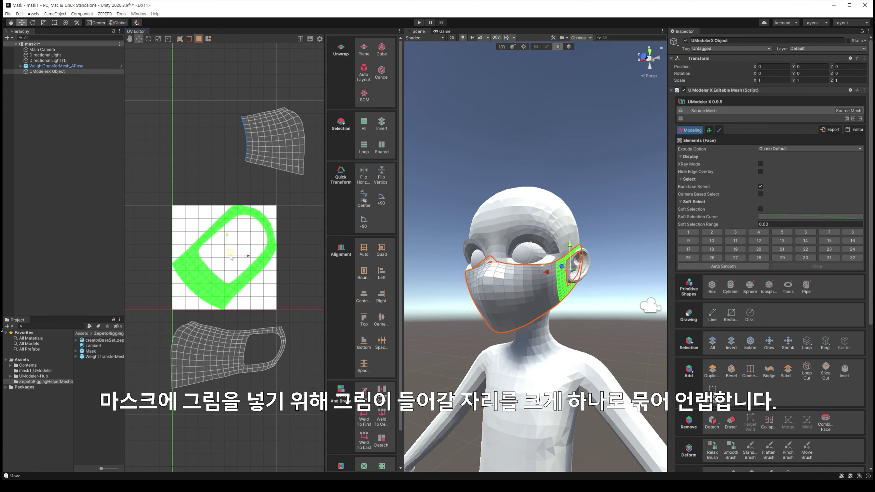
click(235, 355)
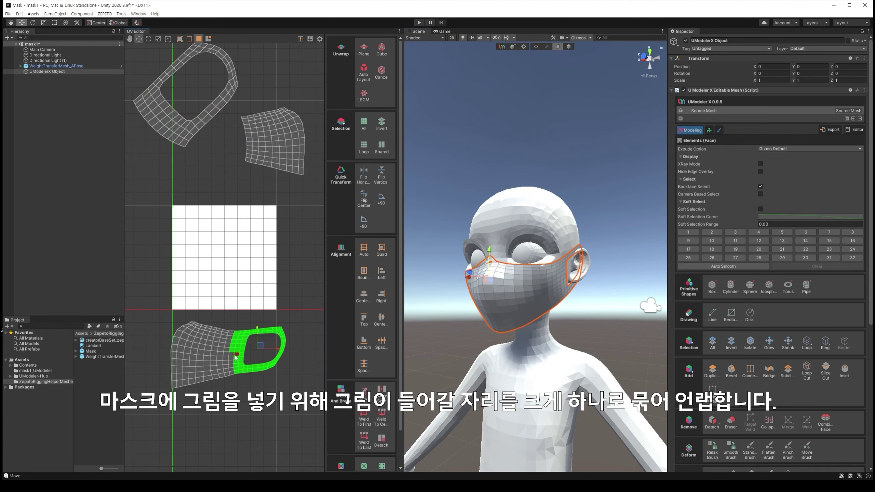
click(367, 101)
click(254, 166)
click(363, 95)
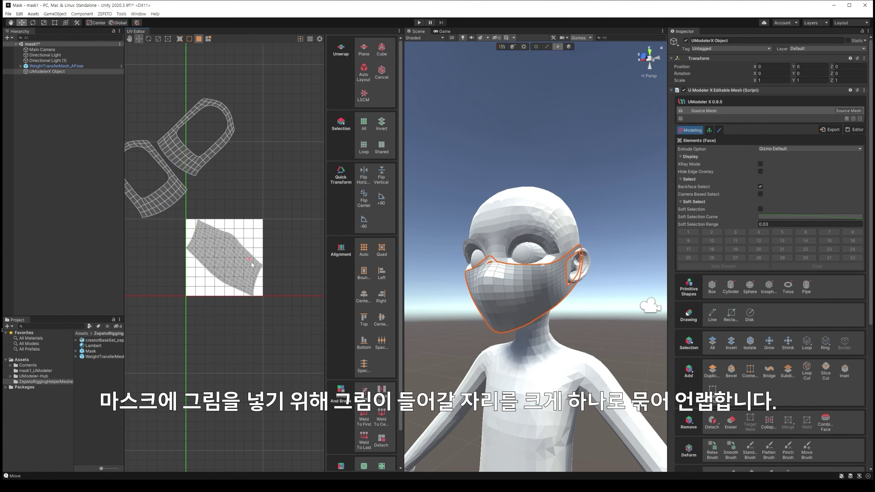
Select all mask-body faces and planar-unwrap them with Projection Axis Z.
middle_drag(252, 265, 264, 292)
click(264, 293)
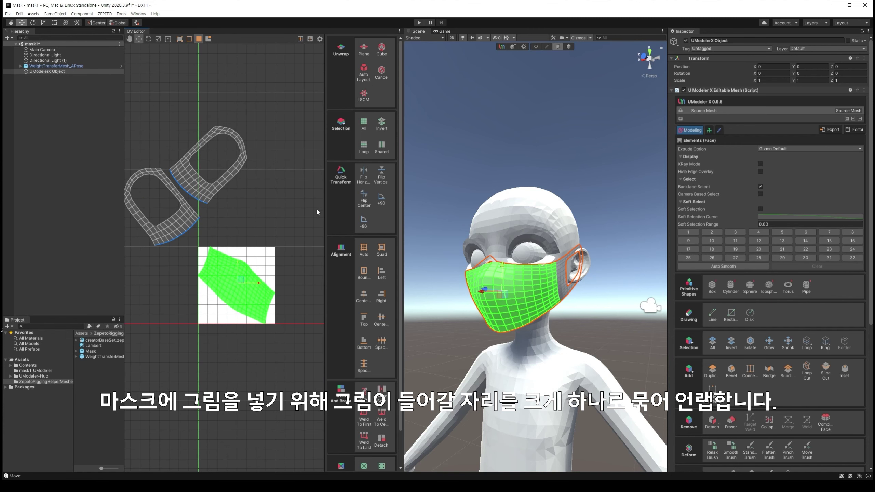
click(364, 50)
click(376, 133)
click(374, 141)
Apply the planar unwrap, then move and widen the mask-front UV shell.
click(376, 132)
click(358, 157)
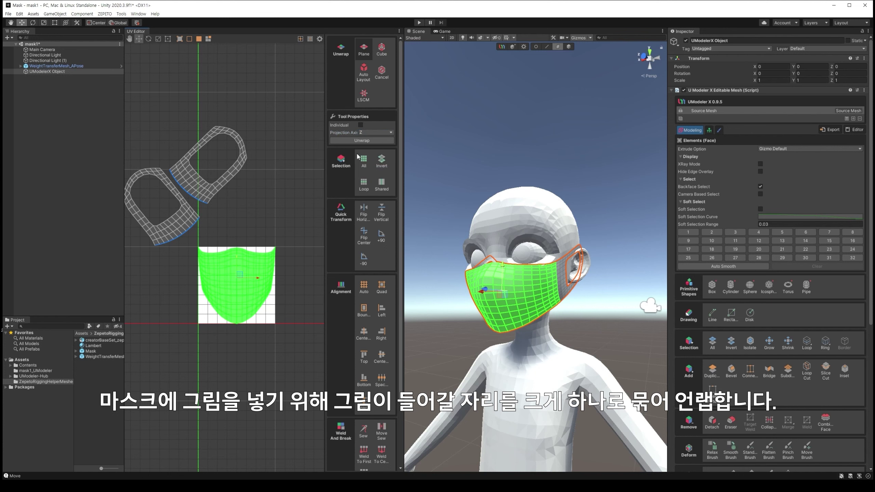
drag(242, 277, 249, 359)
scroll(248, 358, up, 1)
middle_drag(248, 359, 189, 292)
key(r)
drag(214, 301, 223, 302)
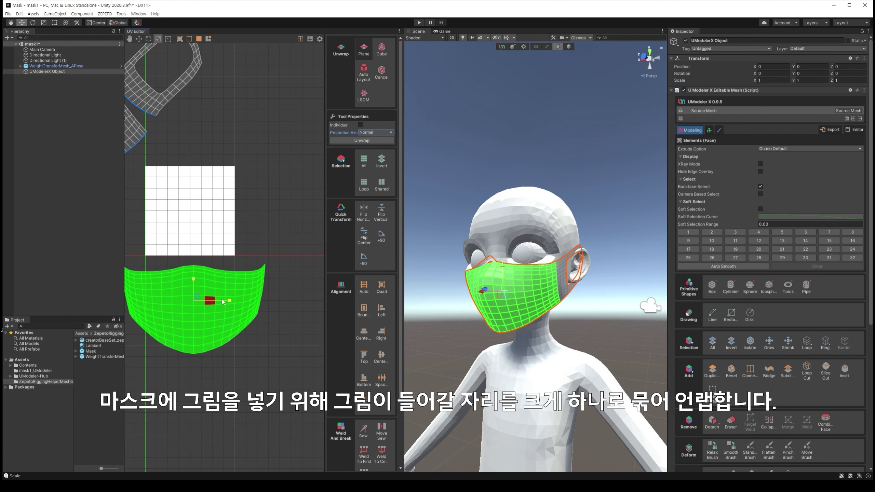
middle_drag(222, 302, 248, 264)
Unwrap both side strips with the front as one shell and shrink it into the UV square.
drag(286, 193, 255, 261)
shift+drag(131, 193, 171, 259)
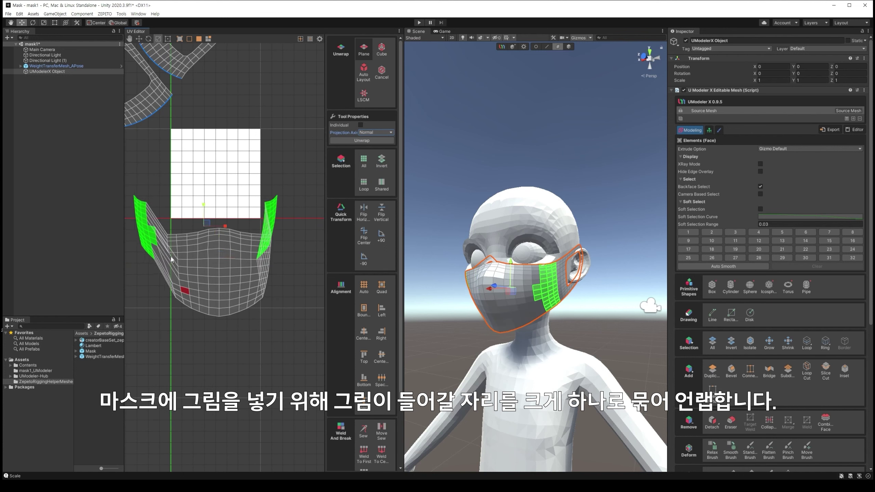
shift+click(234, 260)
drag(244, 316, 224, 264)
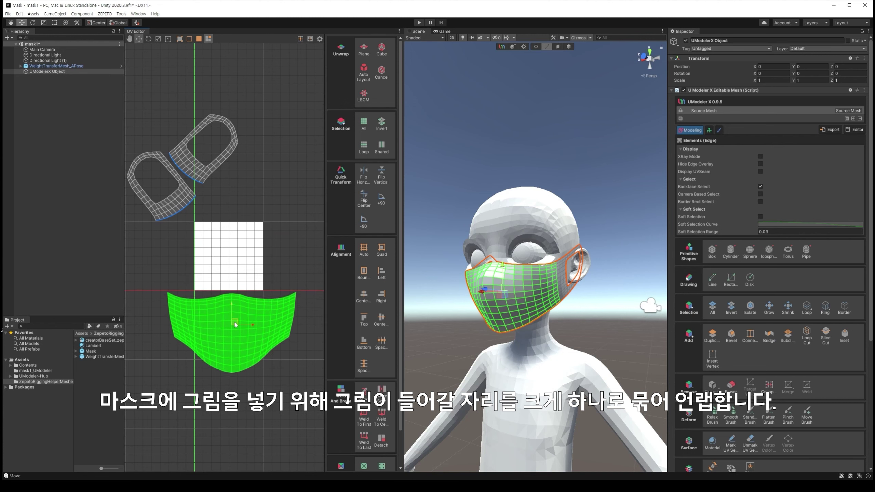
scroll(247, 256, up, 3)
key(r)
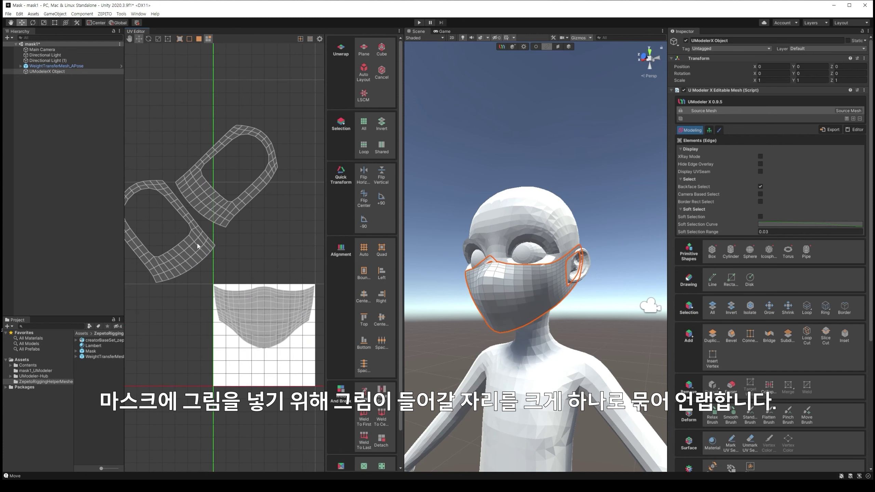
Flip the left ear-loop shell vertically and move it to the right.
click(203, 221)
click(381, 174)
click(366, 181)
scroll(214, 248, down, 1)
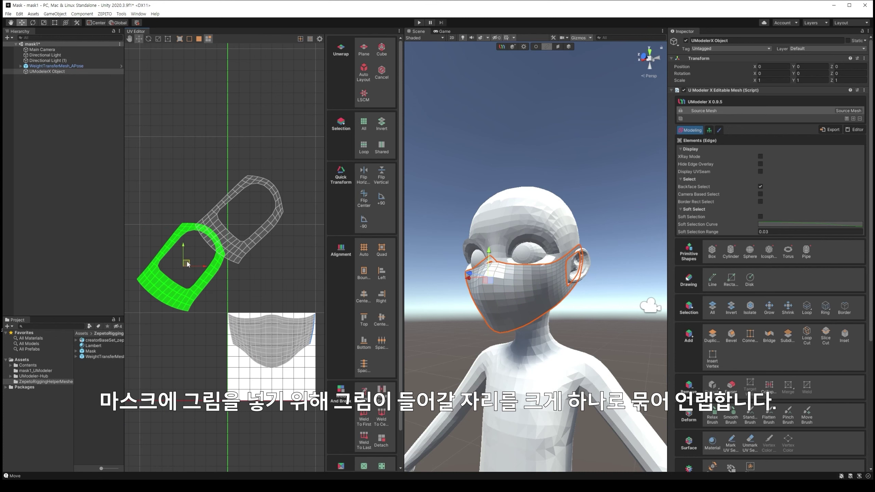
drag(185, 254, 283, 264)
key(3)
alt+drag(455, 280, 445, 276)
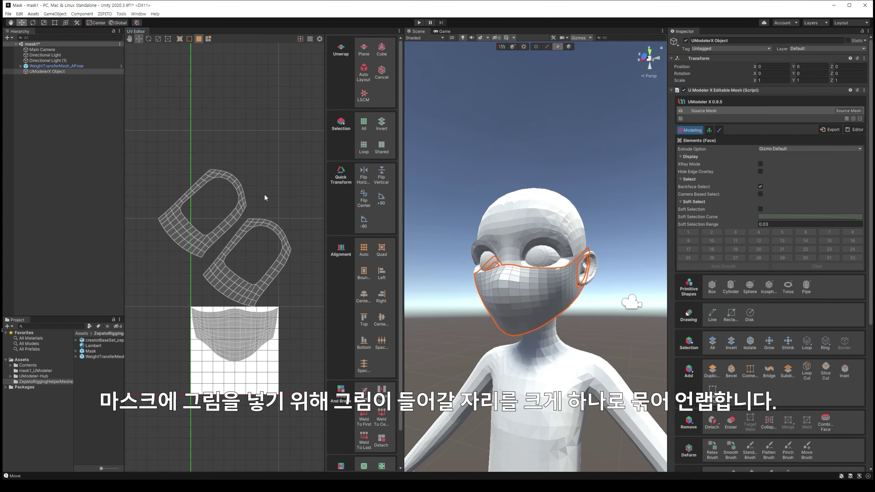
Frame an ear-loop shell and try moving it to the empty upper area, then undo.
click(234, 228)
key(f)
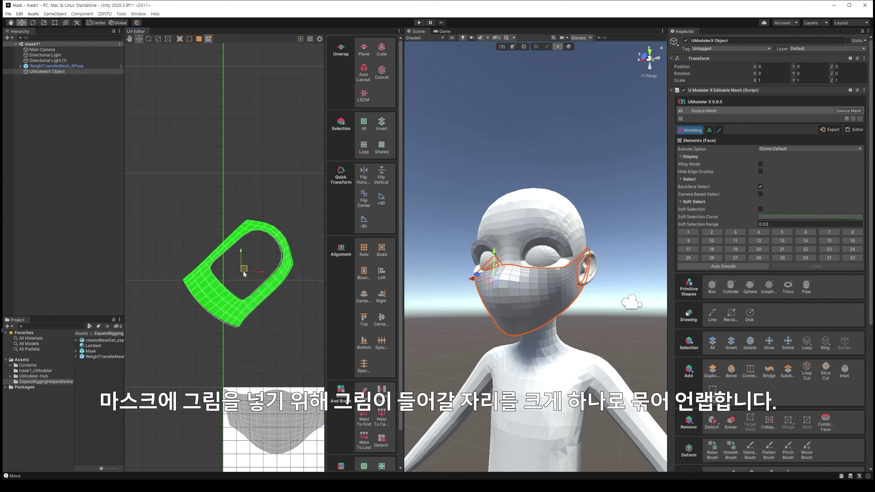
click(247, 275)
scroll(307, 307, down, 2)
click(213, 269)
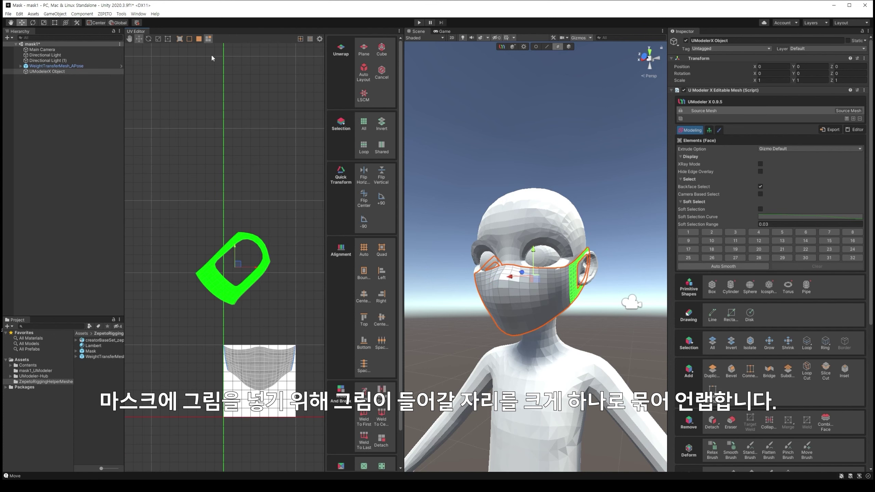
scroll(268, 217, up, 2)
scroll(271, 302, up, 1)
mouse_move(271, 302)
mouse_down()
mouse_move(233, 133)
mouse_move(260, 319)
mouse_up()
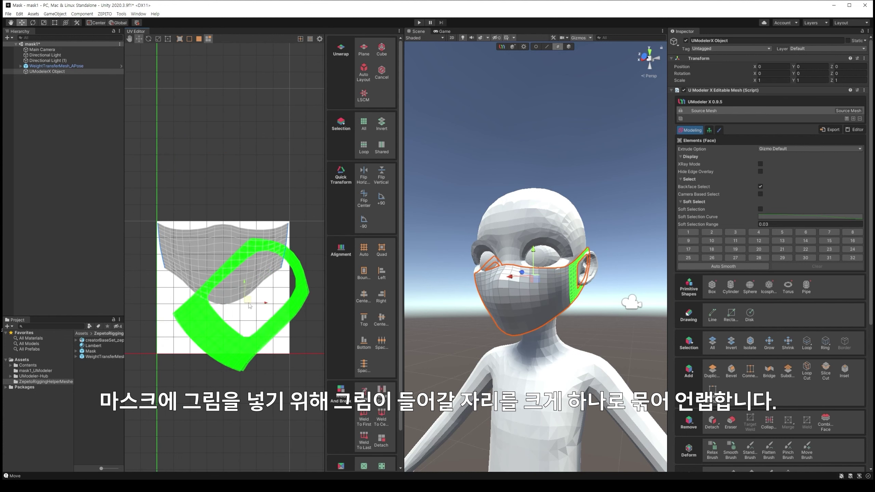
key(ctrl+z)
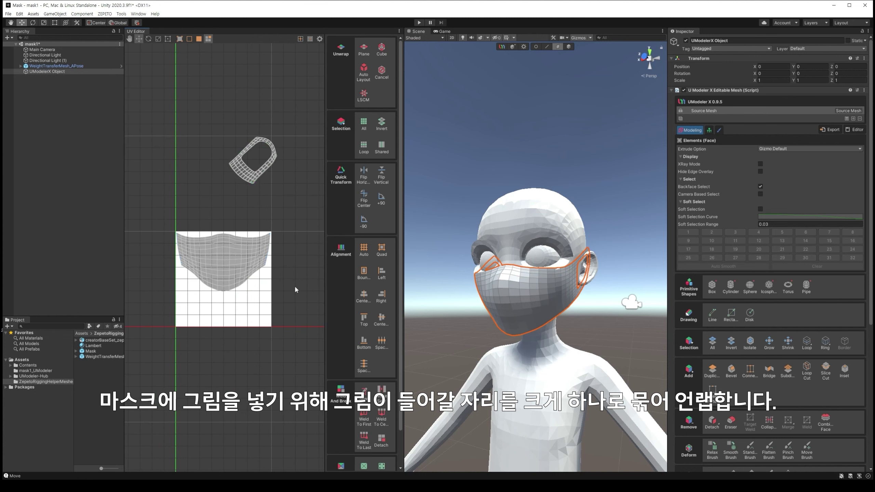
Pull the side shells off the mask and re-unwrap the selection with planar projection.
click(281, 248)
scroll(216, 261, up, 1)
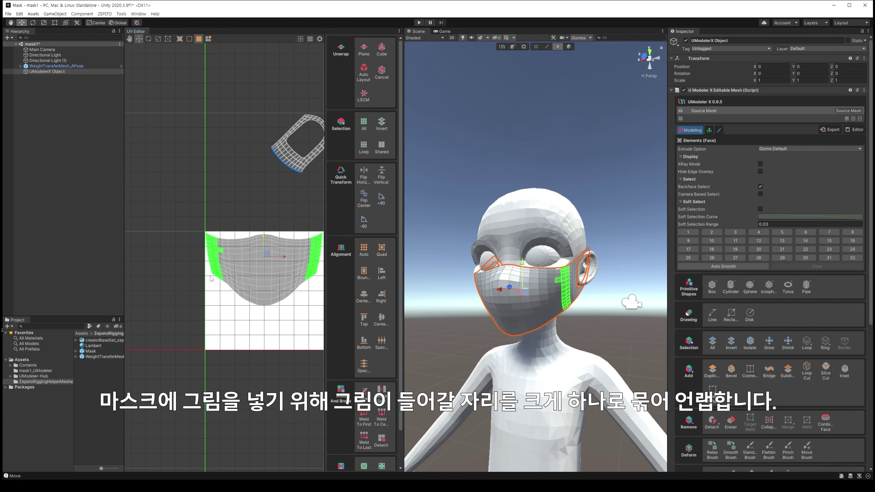
scroll(222, 263, down, 2)
drag(223, 263, 192, 172)
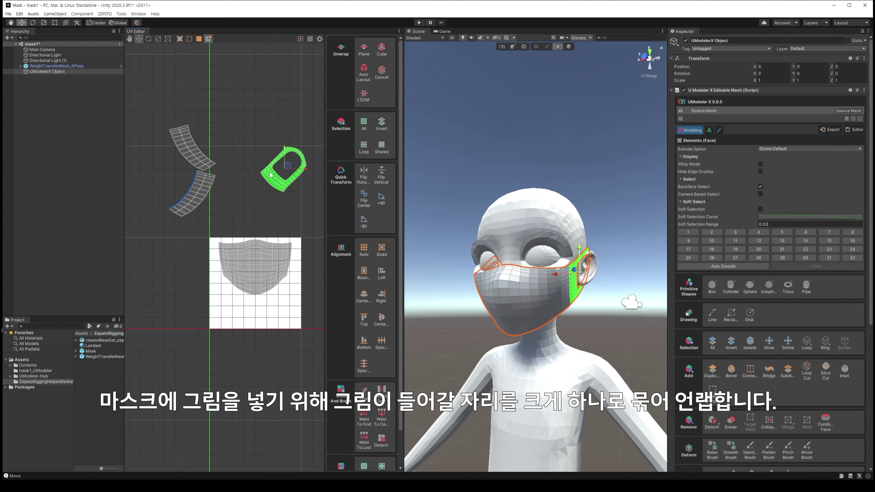
drag(284, 169, 240, 123)
click(241, 123)
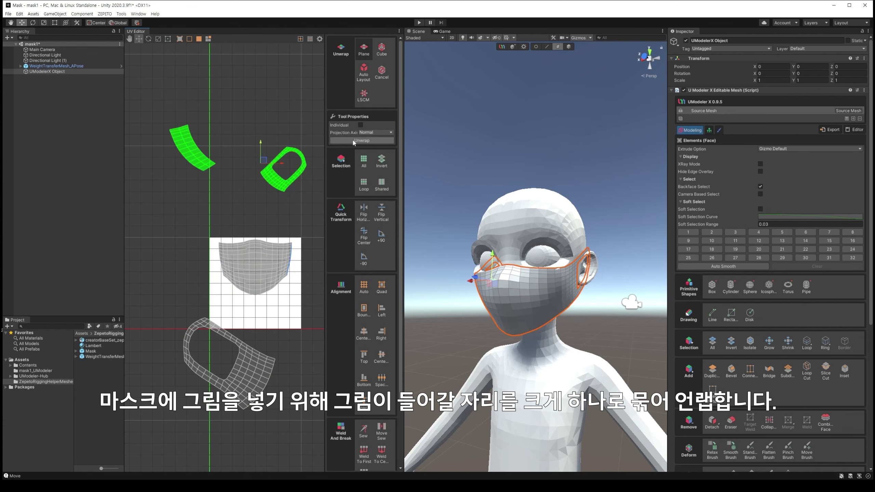
Select the mask-front UV shell and rescale it.
click(265, 260)
key(r)
key(r)
scroll(258, 267, up, 1)
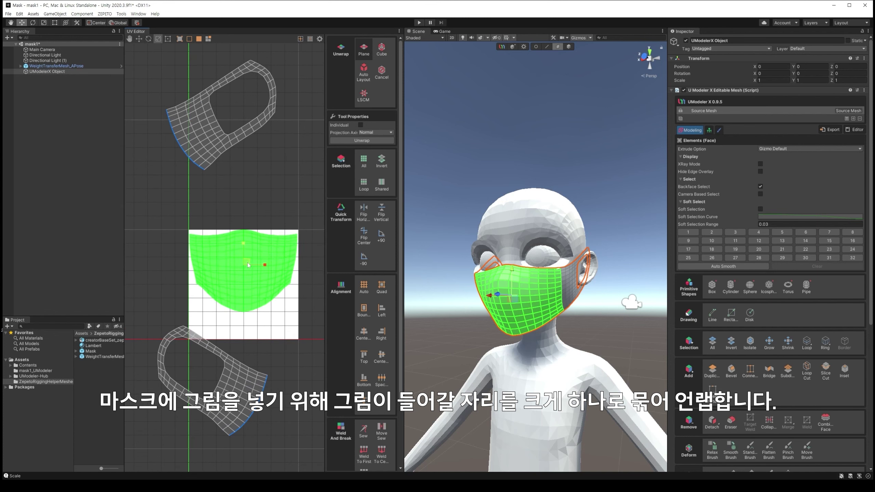
scroll(248, 258, up, 2)
key(r)
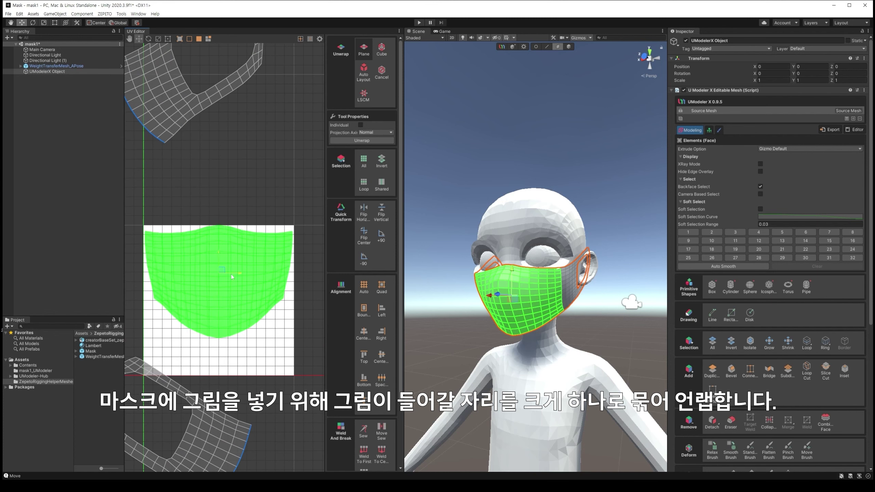
scroll(221, 261, down, 3)
Shrink both strap shells and place them inside the UV square below the front panel.
click(280, 229)
drag(220, 127, 293, 342)
middle_drag(293, 342, 257, 342)
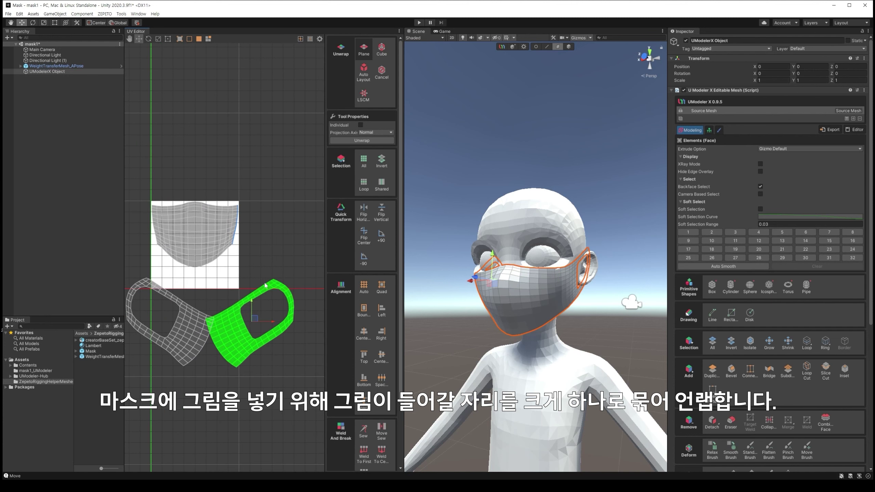
mouse_move(262, 320)
mouse_down()
mouse_move(229, 272)
mouse_move(262, 317)
mouse_up()
shift+click(172, 321)
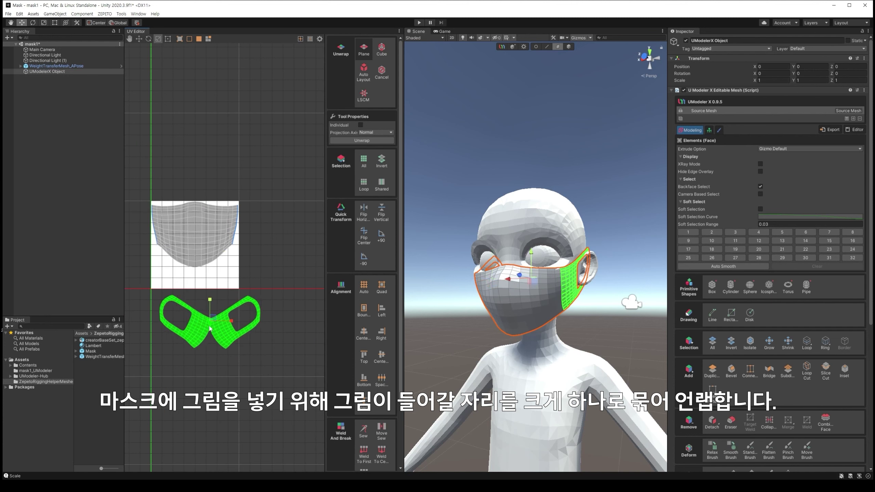
scroll(223, 293, up, 2)
mouse_move(222, 293)
mouse_down()
mouse_move(234, 285)
mouse_move(188, 283)
mouse_up()
click(234, 286)
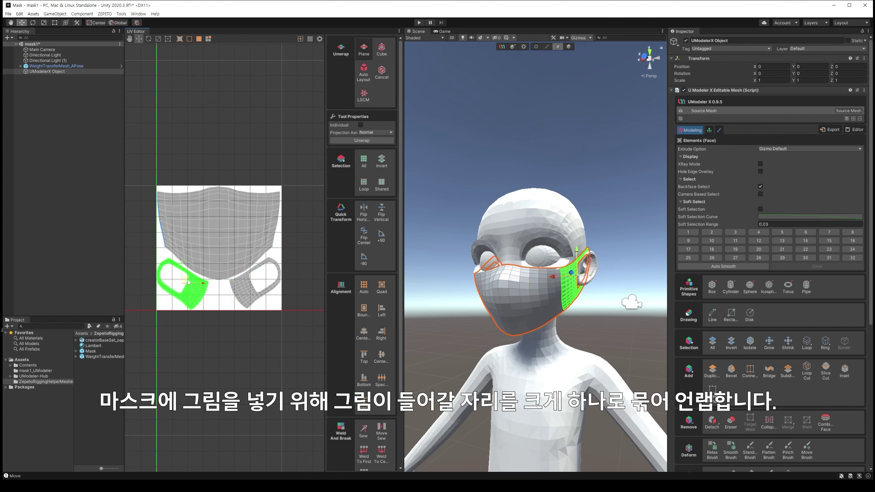
click(264, 284)
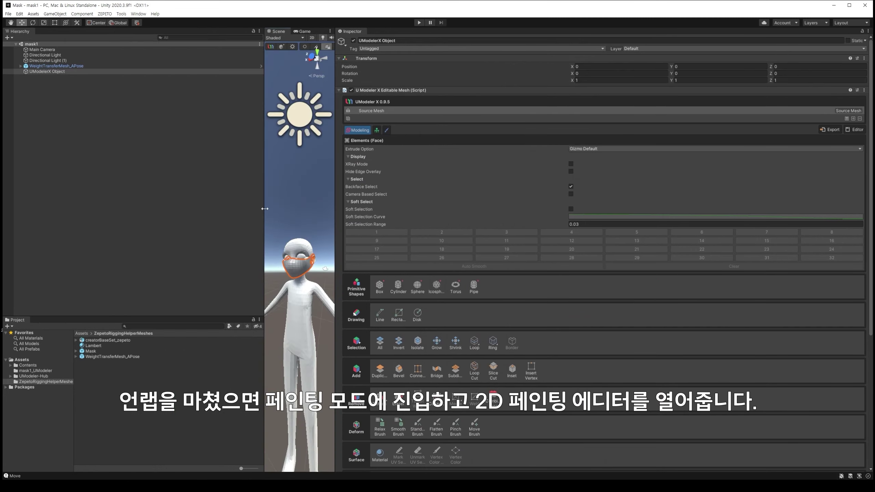
Switch to Painting 3D, start painting, and Rect Fill the entire mask black.
drag(505, 216, 731, 216)
click(777, 130)
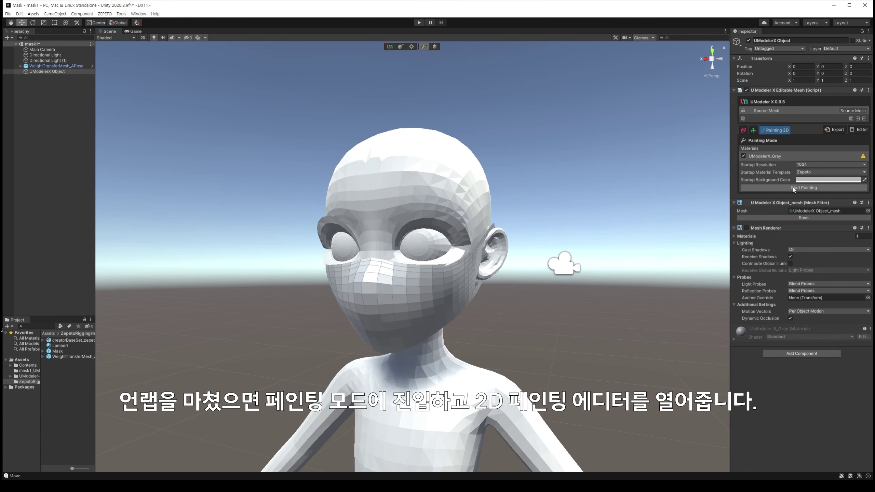
click(793, 188)
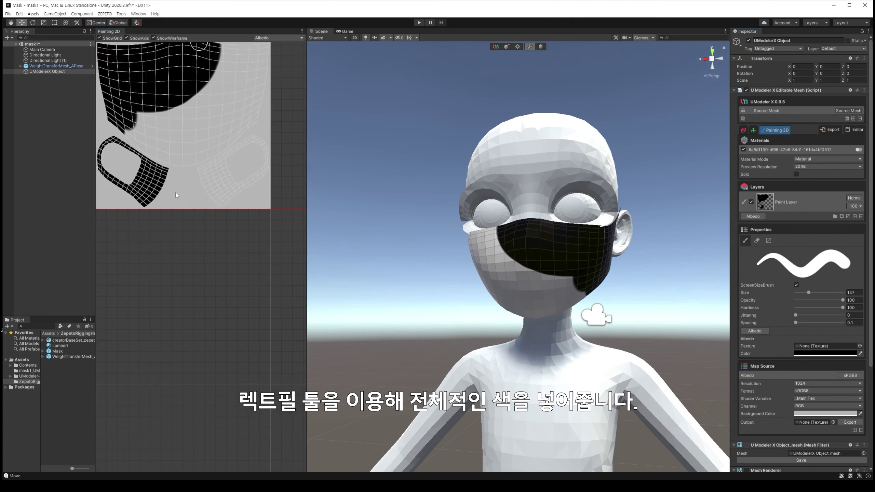
click(769, 241)
drag(185, 156, 268, 283)
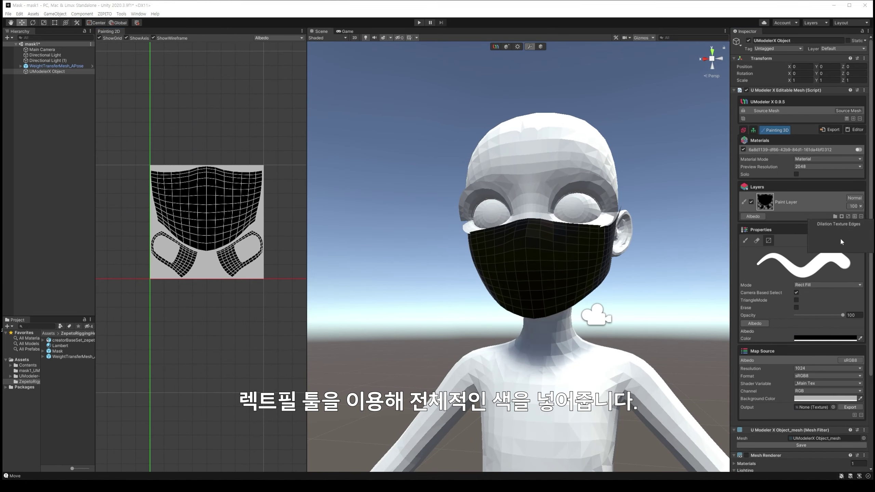
alt+drag(517, 276, 630, 276)
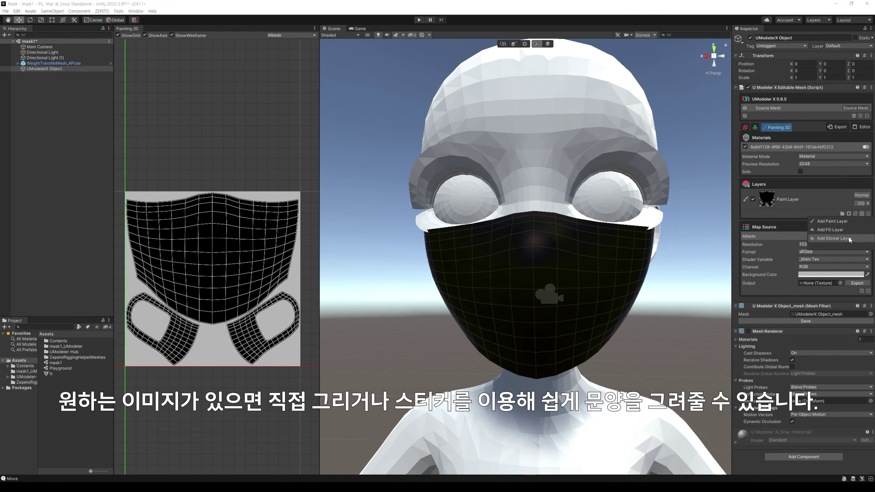
Assign the tt texture with Screen projection and stamp it across the mask front.
drag(739, 367, 827, 332)
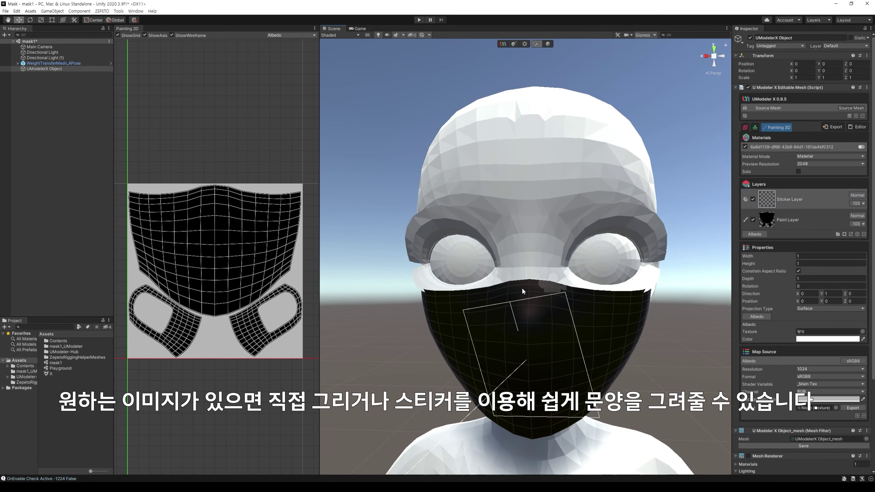
click(814, 324)
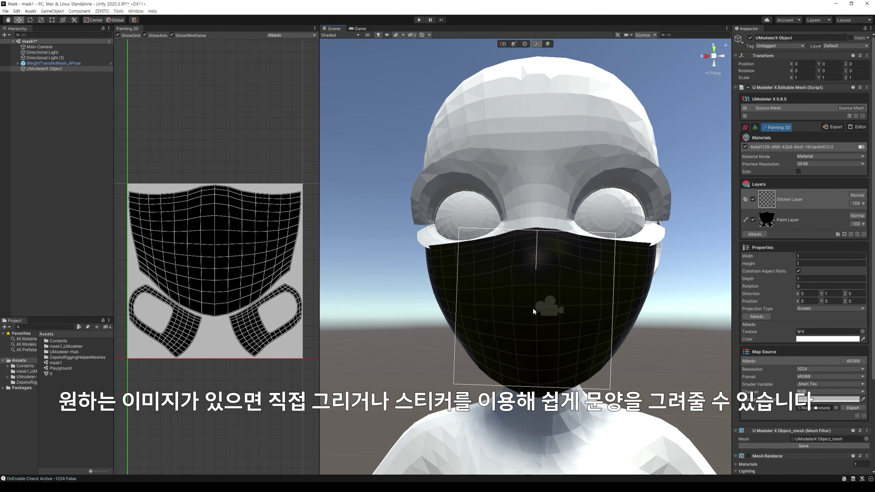
click(535, 307)
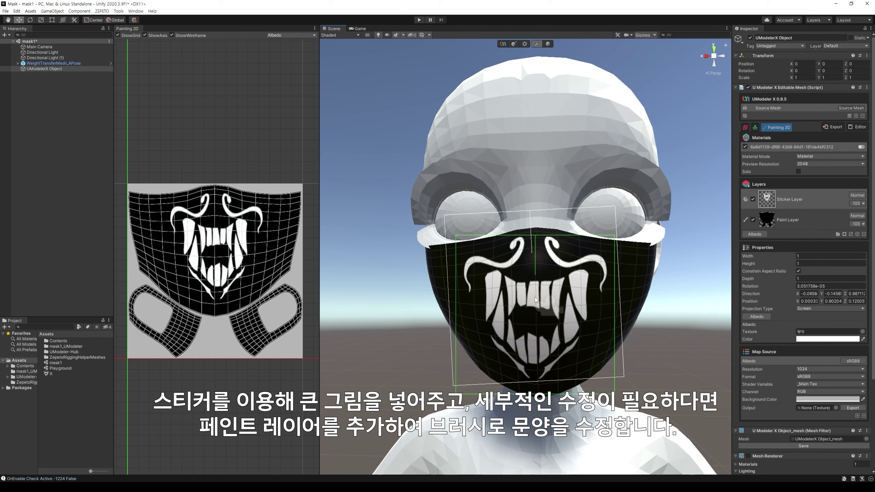
alt+drag(535, 313, 542, 298)
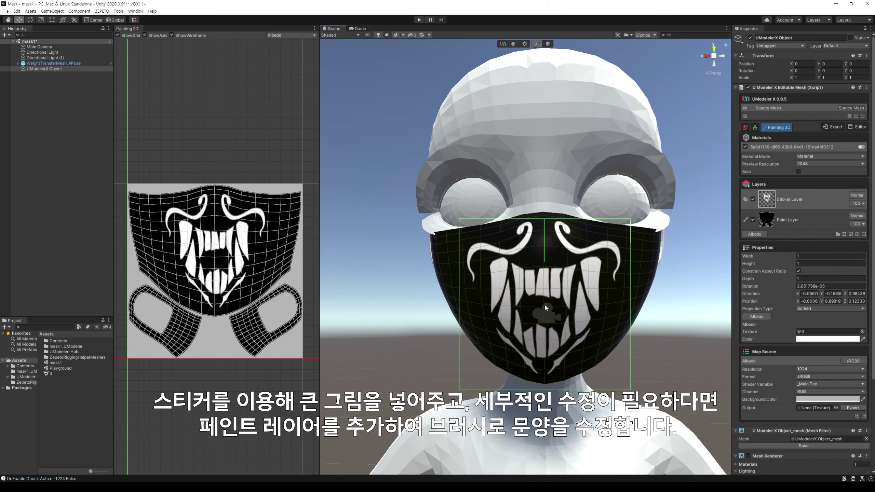
alt+drag(543, 305, 679, 283)
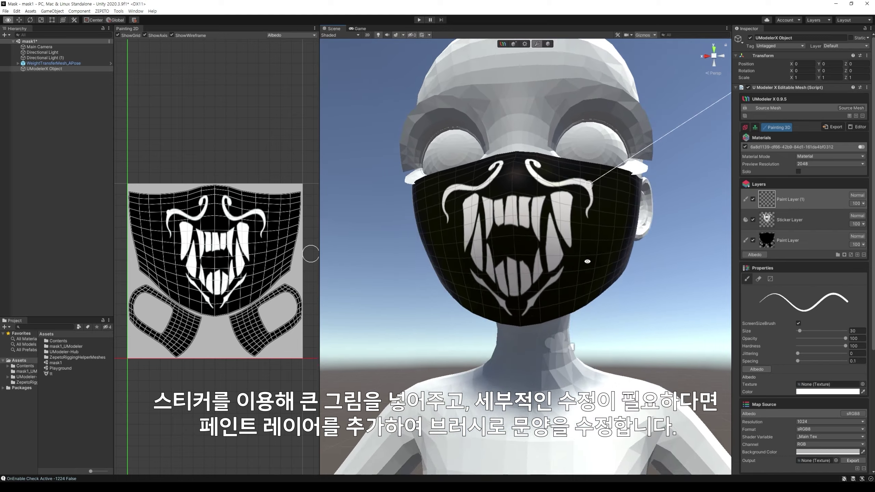
Paint a small white curve on the mask and inspect it from both sides.
drag(527, 315, 641, 269)
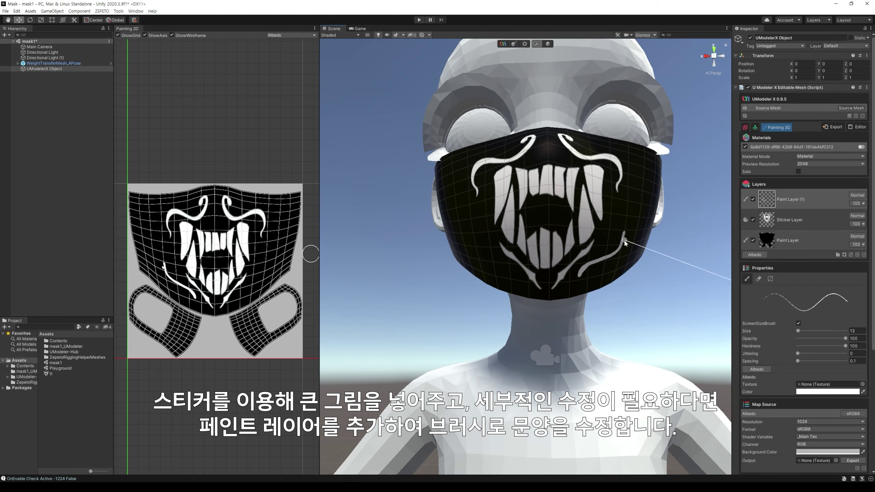
scroll(580, 319, up, 5)
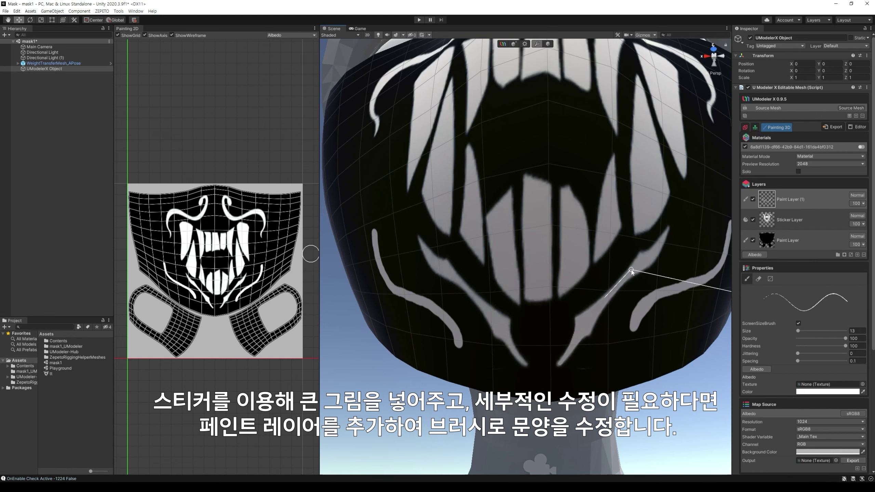
alt+drag(631, 271, 477, 341)
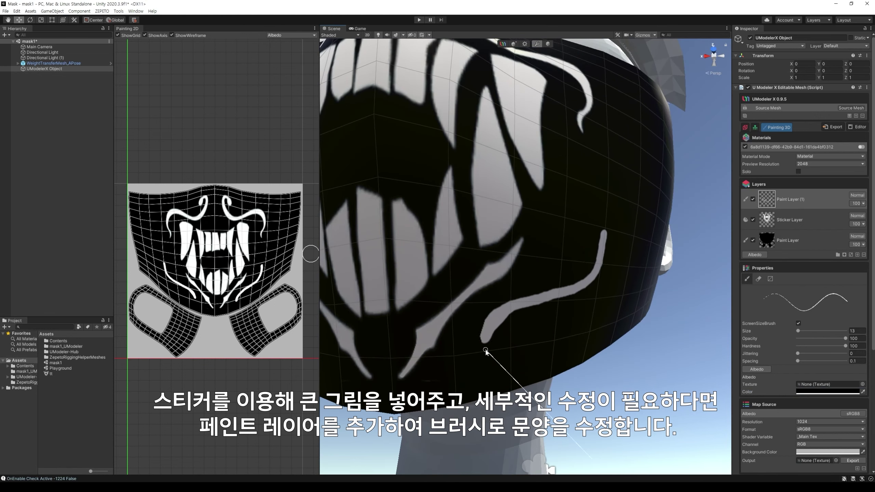
alt+drag(616, 272, 542, 267)
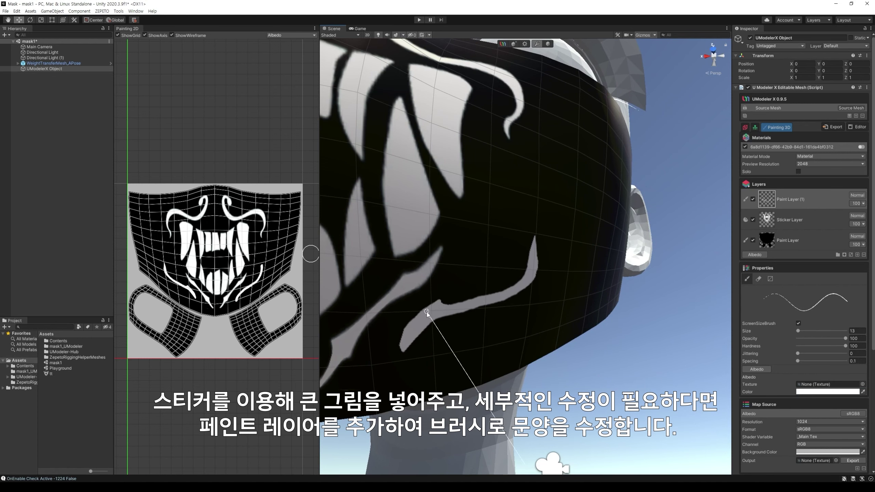
mouse_move(602, 280)
alt+mouse_down()
mouse_move(449, 303)
mouse_move(542, 289)
alt+mouse_up()
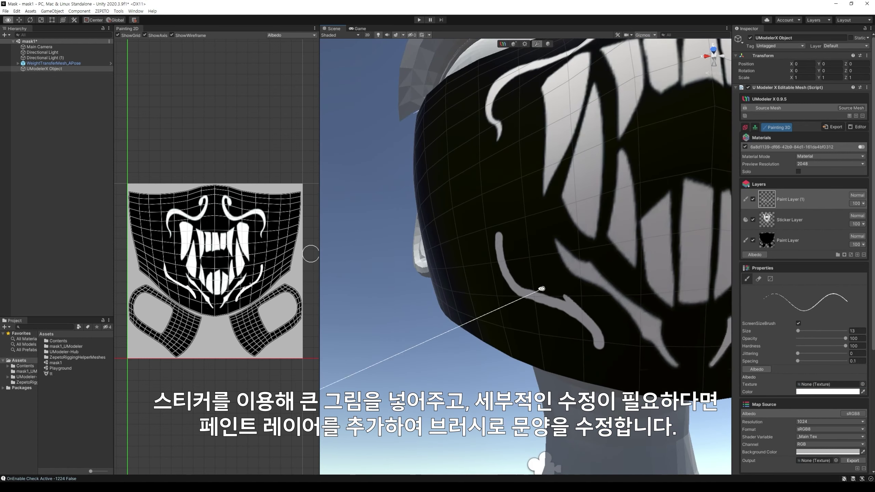
Touch up the swirls and fangs, alternating the brush between black and white.
key(x)
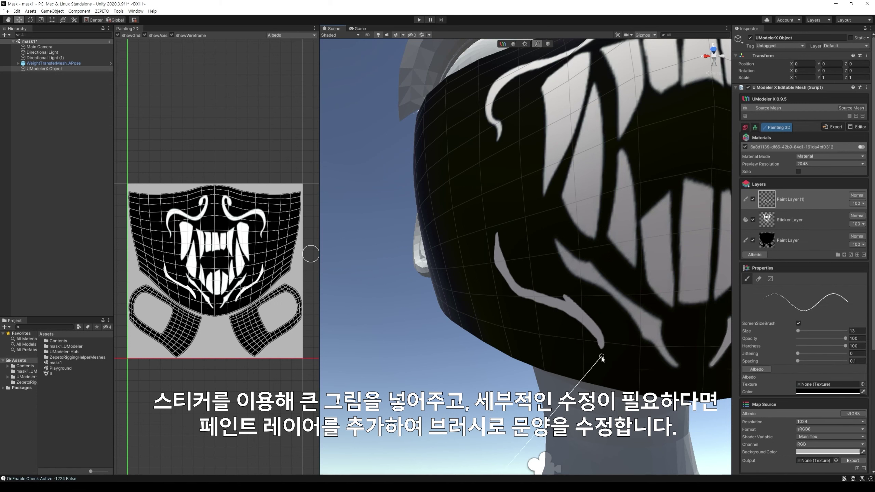
key(x)
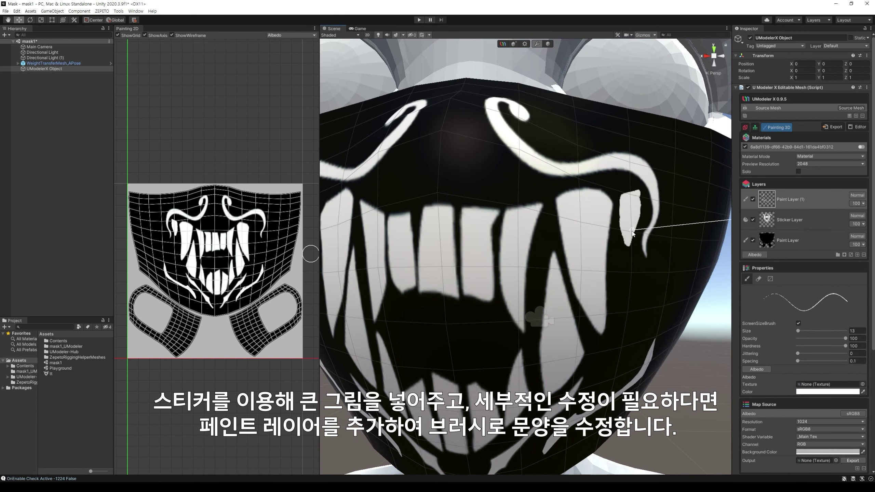
key(x)
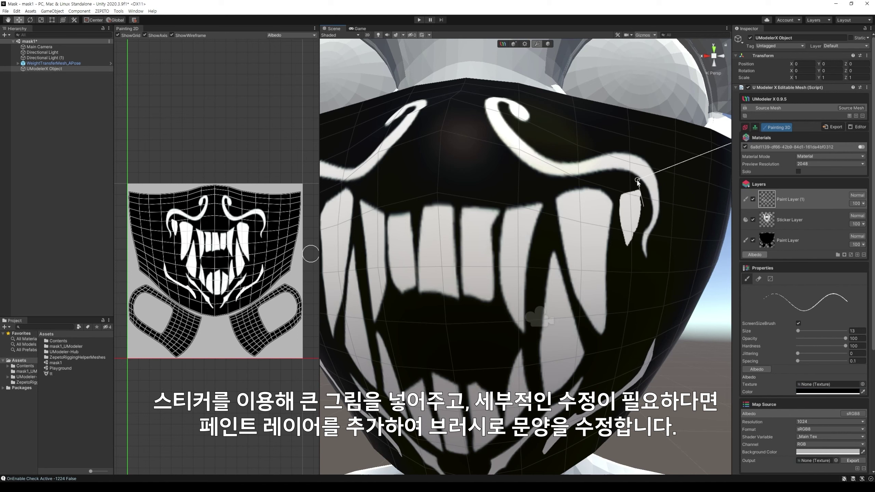
key(x)
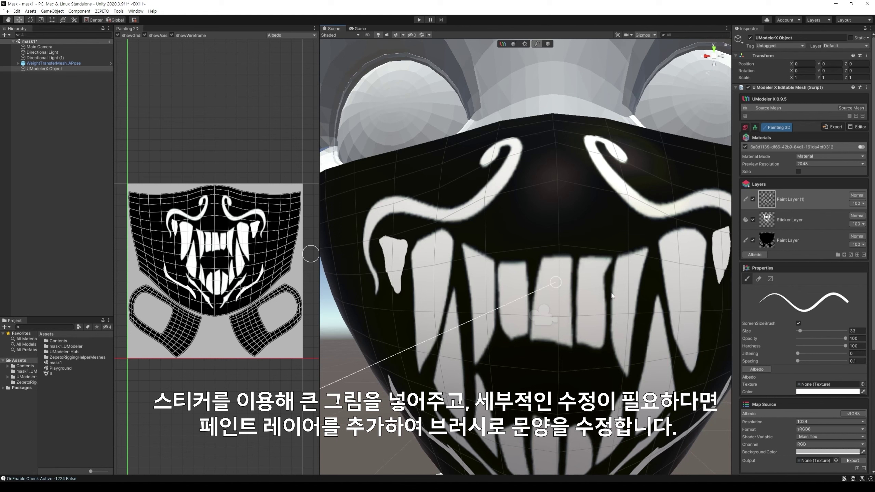
key(x)
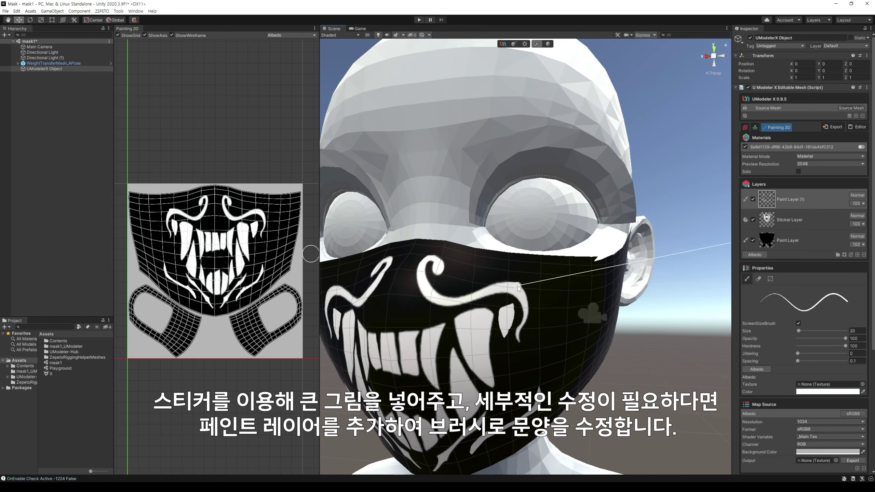
key(x)
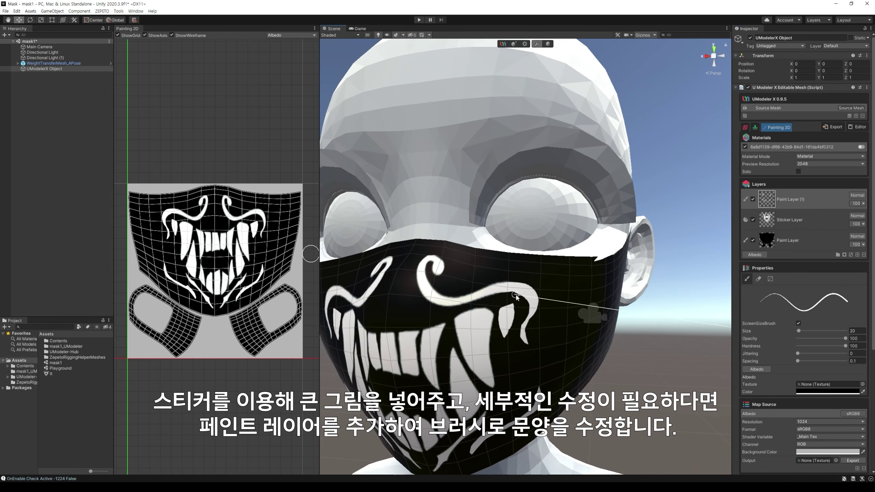
alt+drag(515, 297, 575, 272)
key(x)
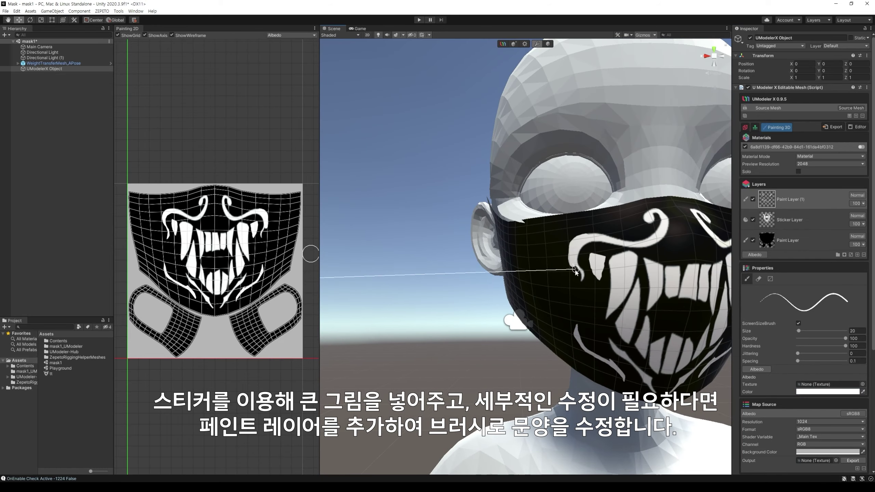
key(x)
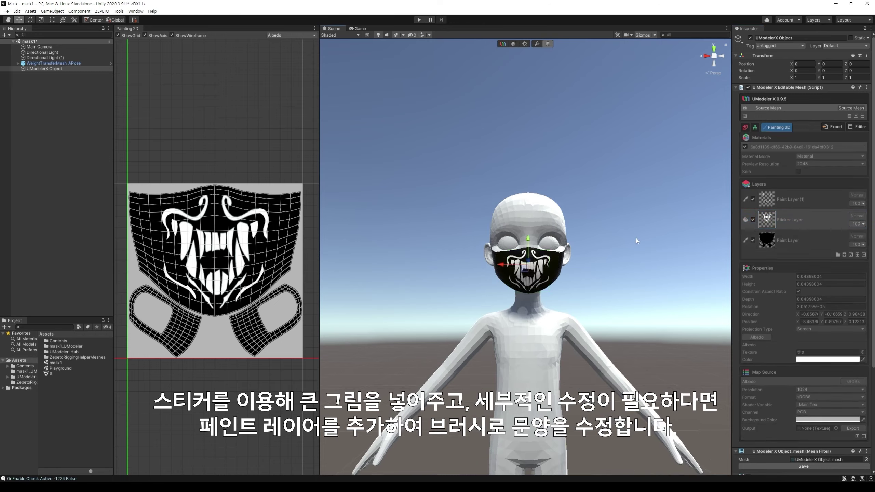
Zoom and orbit the view around the painted mask head.
scroll(637, 240, up, 4)
scroll(537, 312, down, 2)
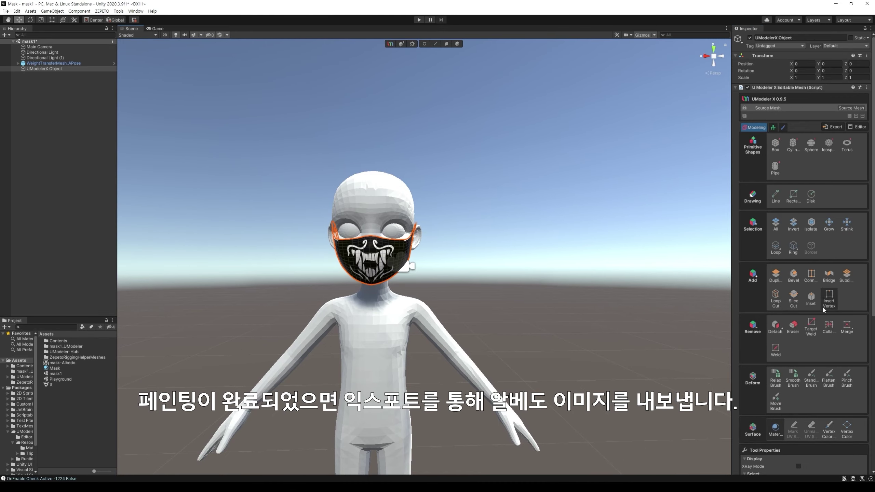
scroll(448, 258, up, 5)
mouse_move(482, 269)
alt+mouse_down()
mouse_move(559, 272)
mouse_move(534, 265)
alt+mouse_up()
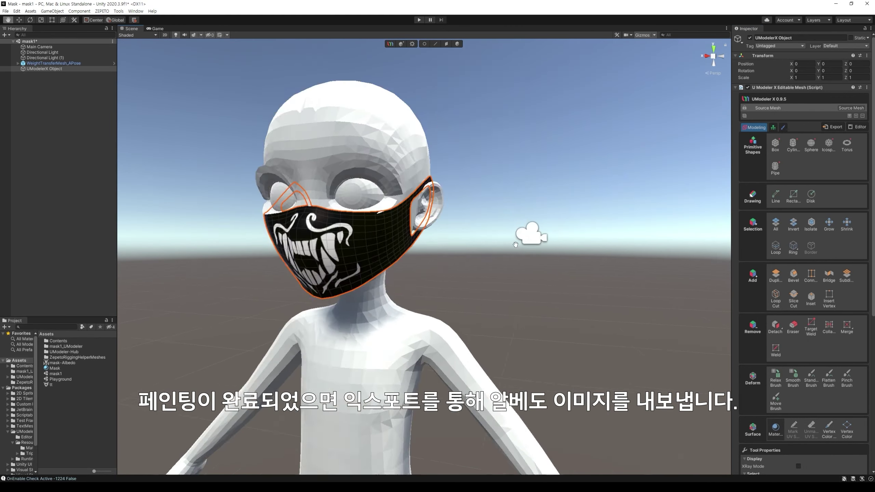
Unpack the WeightTransferMesh_APose prefab and move a copy of its hips bone.
right_click(89, 63)
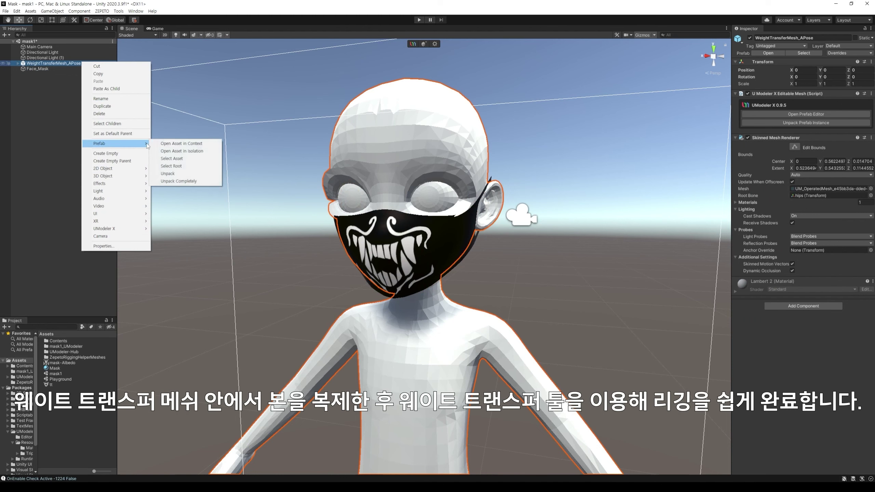
click(185, 174)
click(17, 63)
click(35, 70)
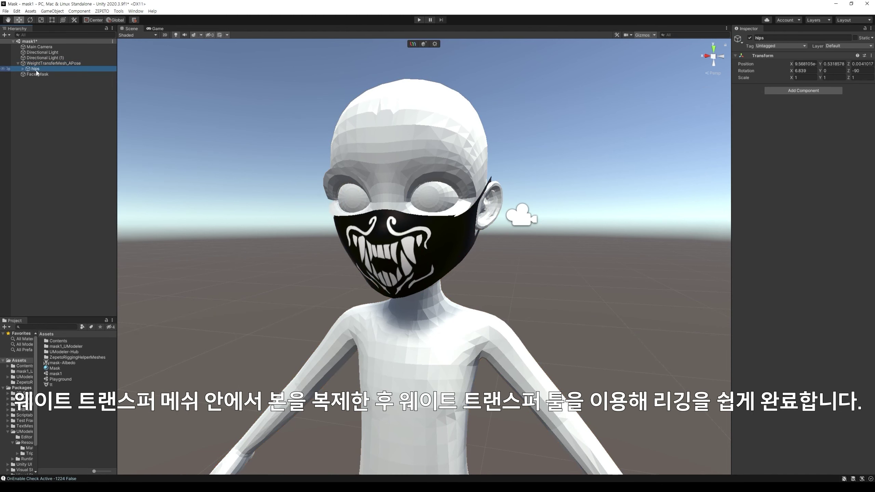
drag(40, 106, 34, 82)
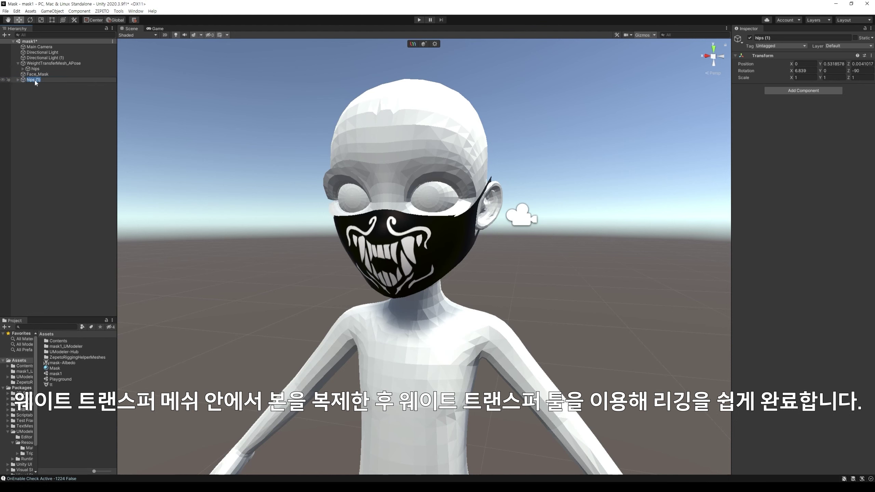
Open Face_Mask's Rigging settings, set hips as root bone and start rigging.
click(38, 75)
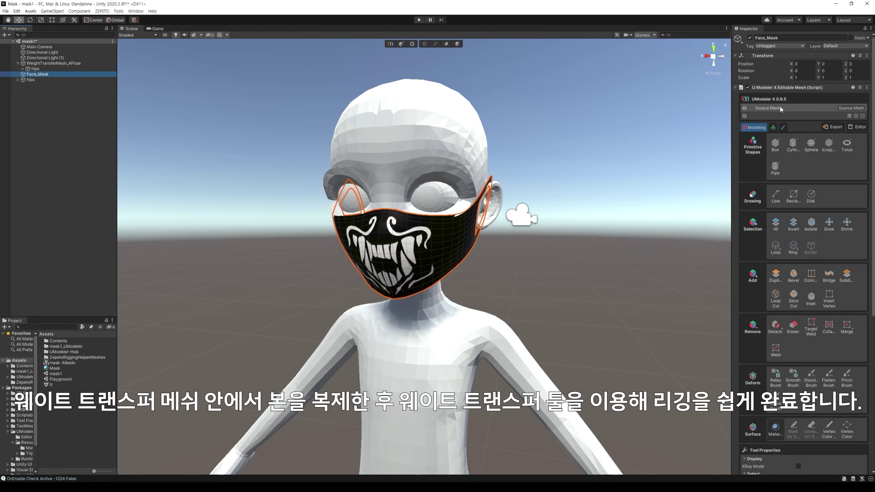
click(767, 127)
drag(31, 79, 830, 146)
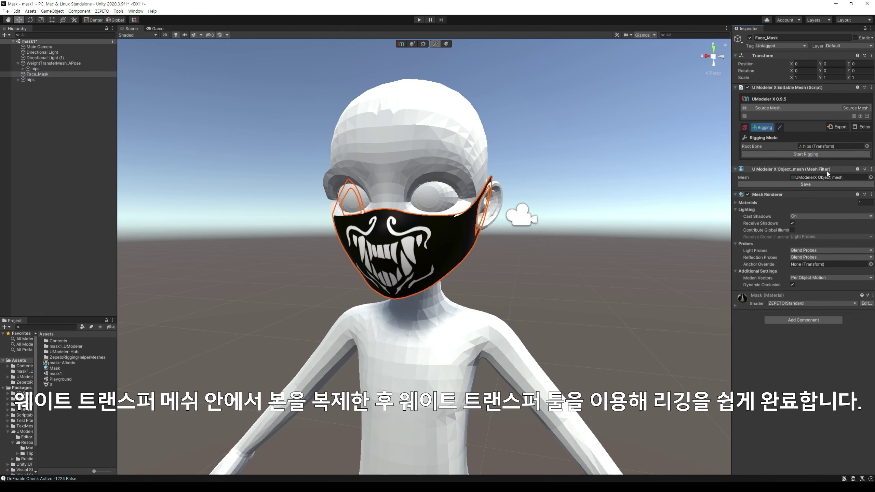
click(805, 155)
scroll(613, 245, down, 5)
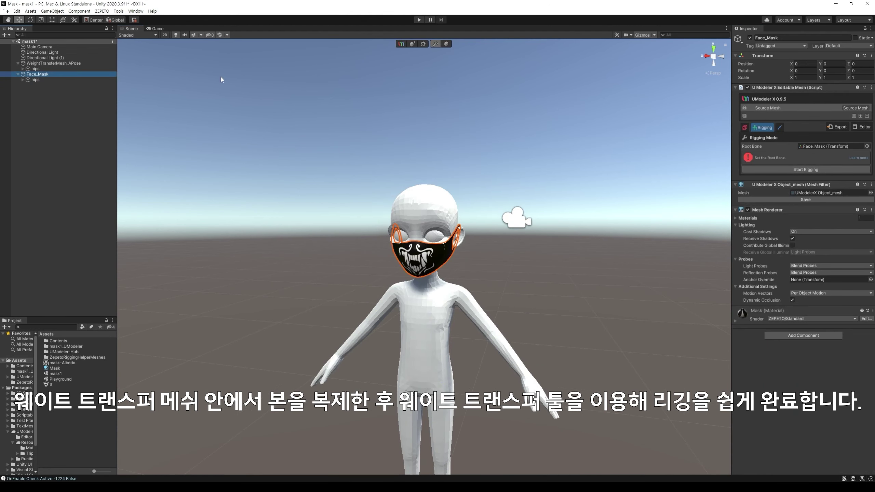
Reassign hips as the mask's root bone and launch Start Rigging.
drag(819, 149, 820, 147)
click(806, 169)
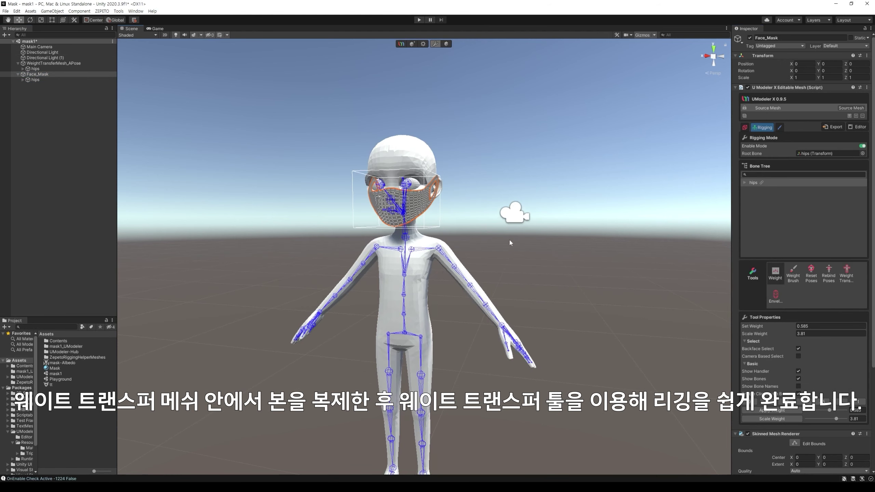
scroll(509, 239, up, 3)
scroll(618, 238, up, 2)
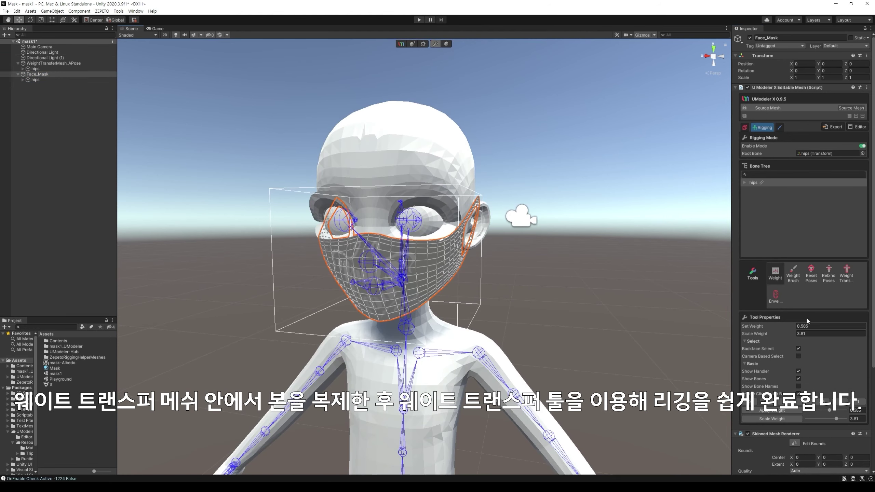
Transfer skin weights from WeightTransferMesh_APose using the Weight Transfer tool.
drag(732, 295, 709, 296)
click(825, 273)
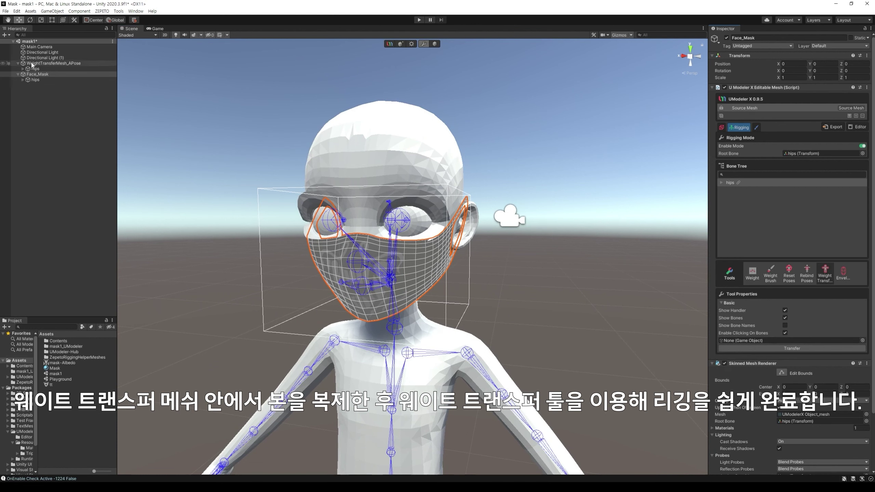
drag(32, 65, 775, 341)
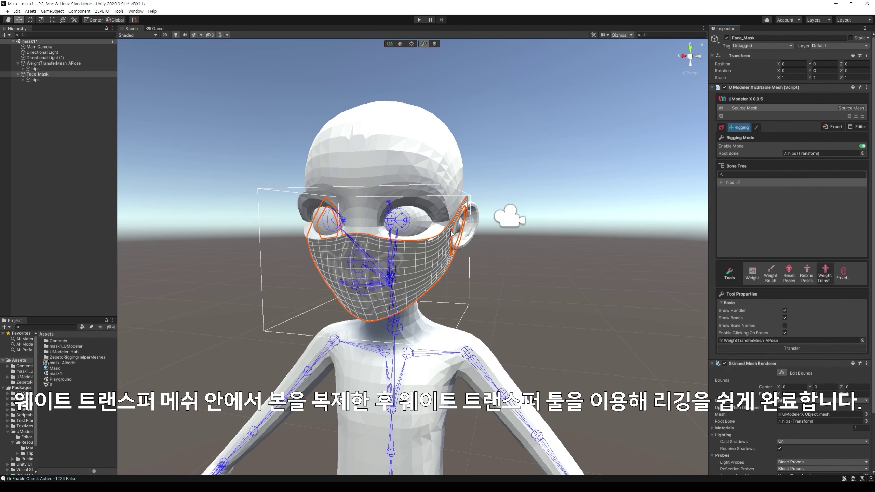
click(577, 228)
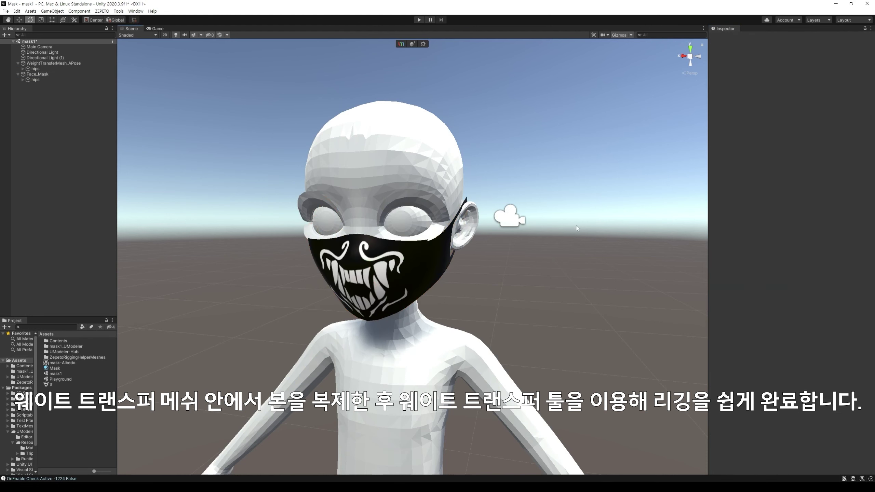
click(337, 208)
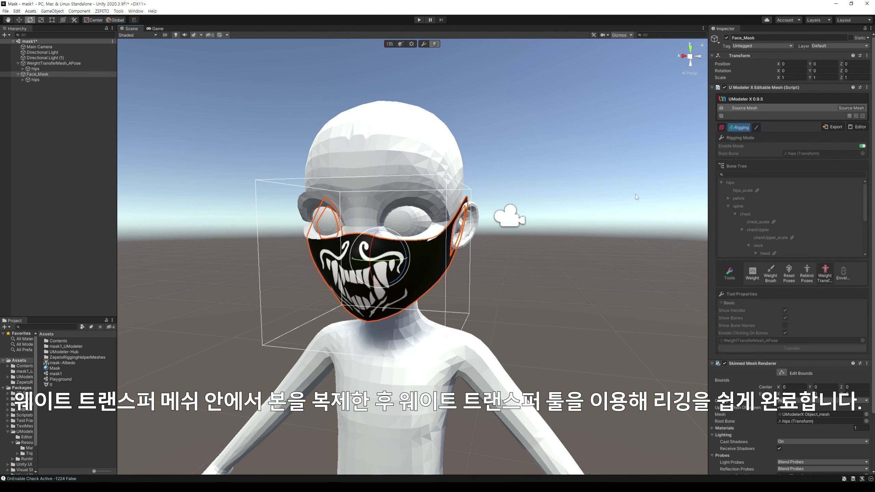
Back in Modeling, delete WeightTransferMesh_APose and Directional Light (1).
click(423, 45)
click(721, 128)
scroll(586, 176, down, 5)
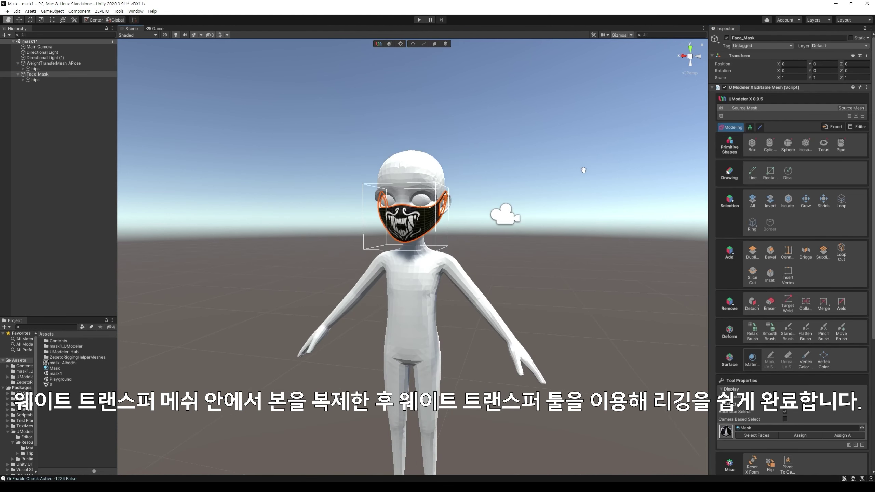
click(99, 63)
key(Delete)
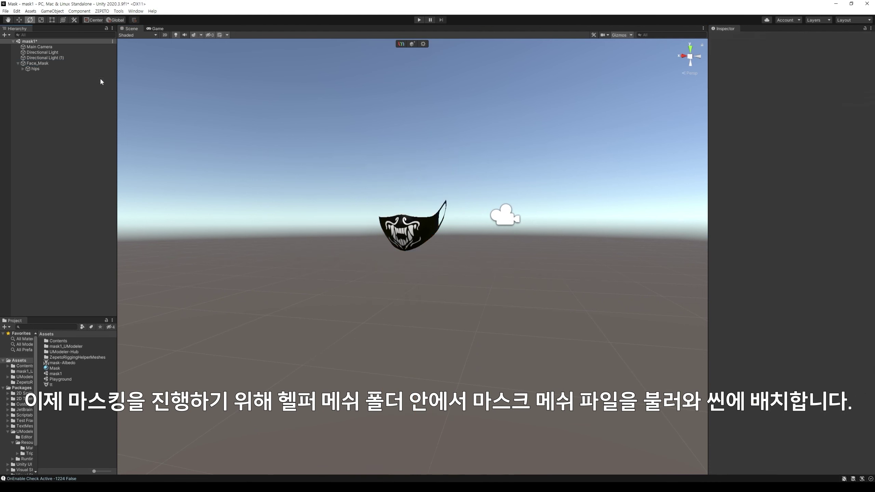
click(65, 58)
key(Delete)
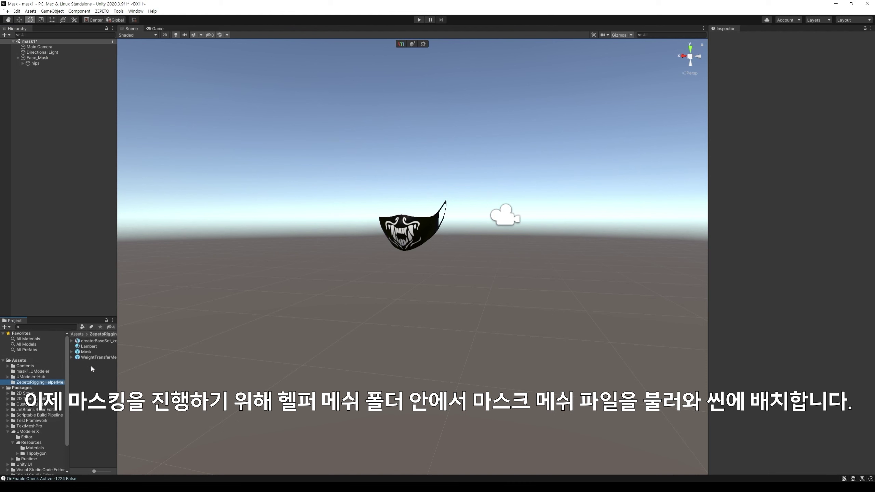
Place the Mask helper avatar at position 0, 0 and unpack its prefab.
drag(340, 329, 339, 329)
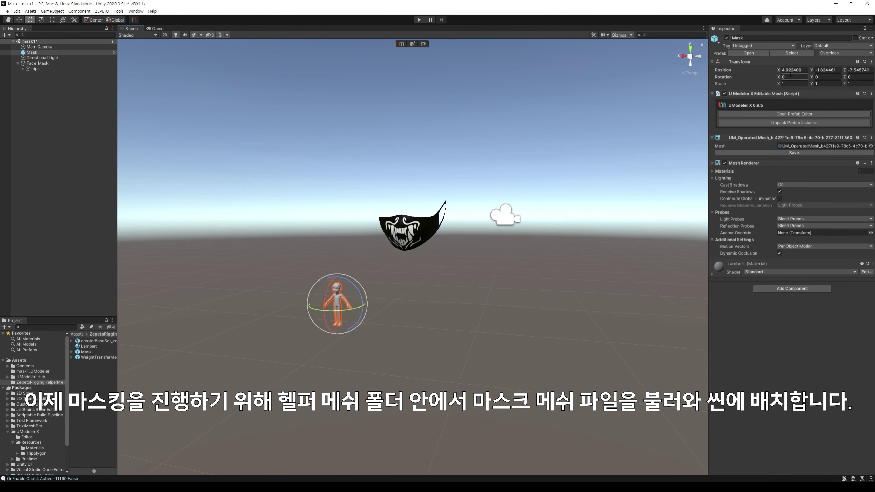
text(0)
key(Tab)
text(0)
key(Tab)
text(0)
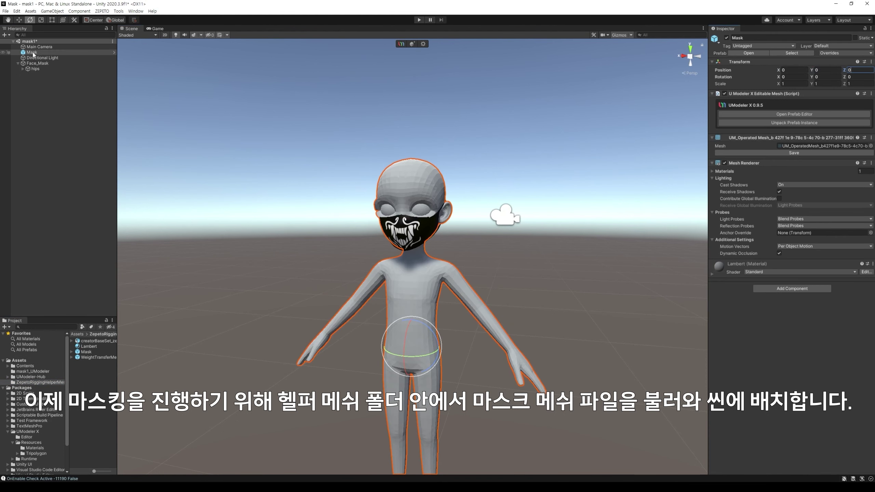
right_click(33, 52)
click(135, 151)
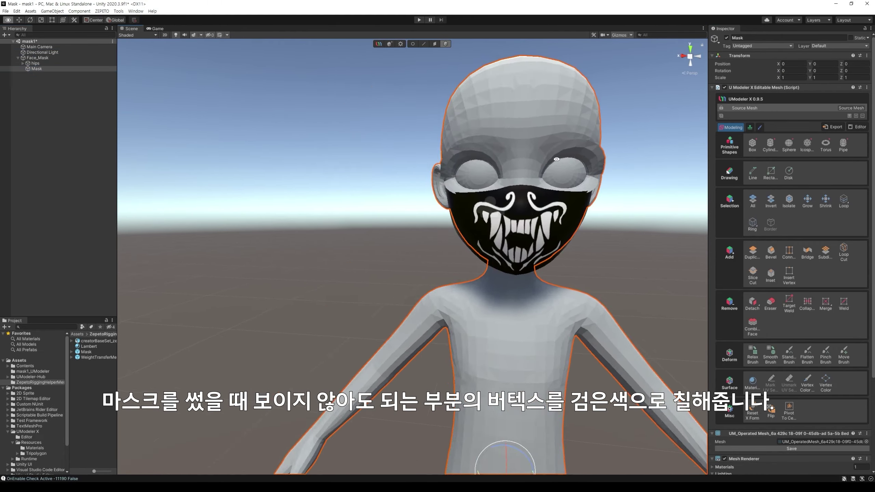
From a side view, marquee-select the vertices around the mask's mouth.
scroll(517, 221, up, 5)
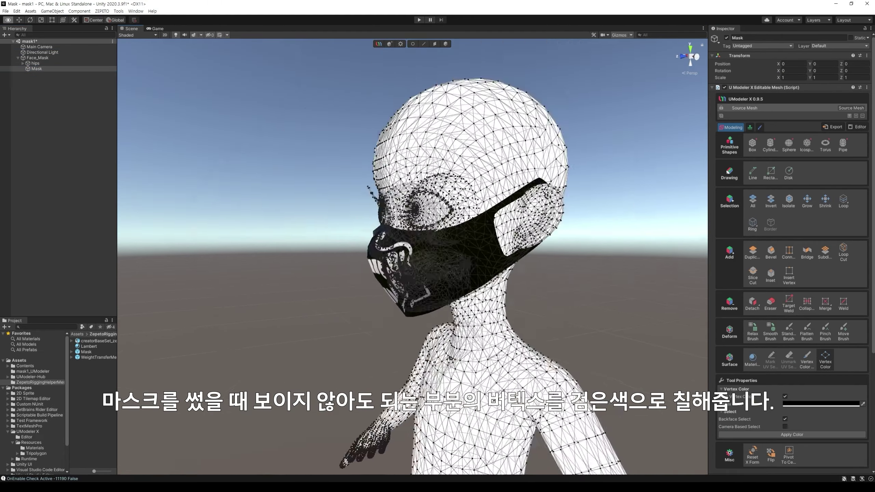
alt+drag(517, 222, 281, 185)
alt+drag(358, 272, 451, 314)
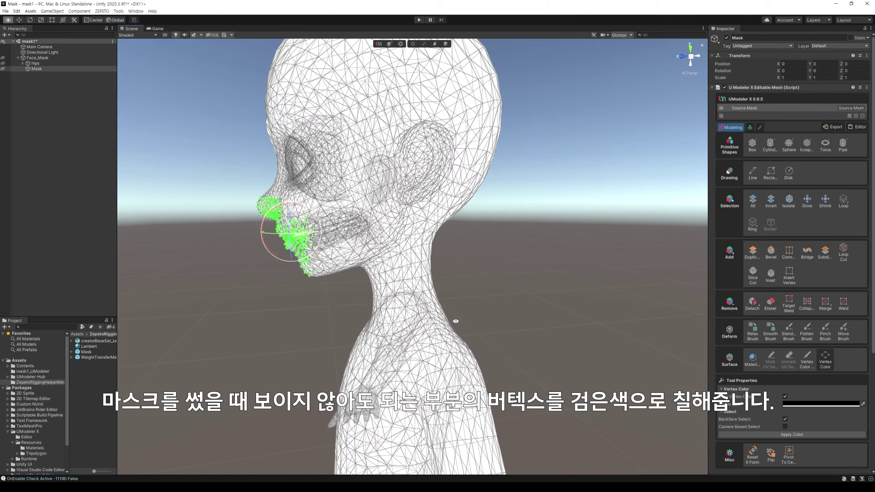
drag(247, 208, 343, 245)
drag(245, 224, 355, 293)
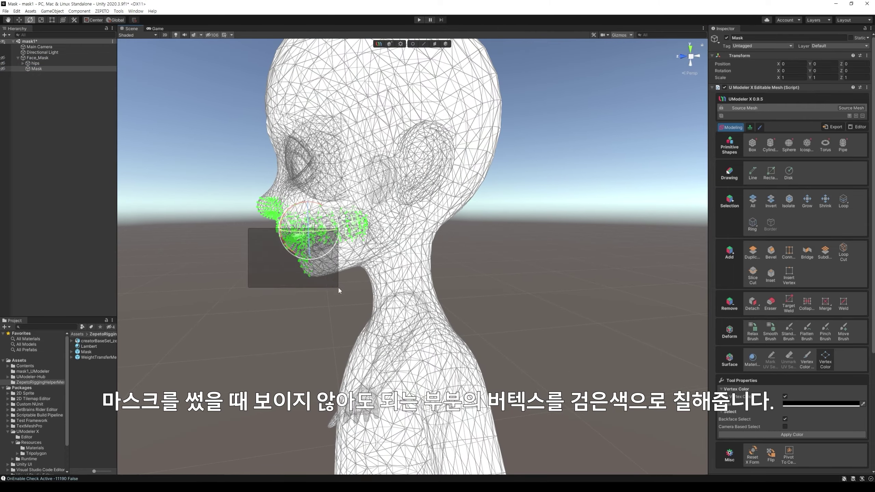
Check the mouth selection from several angles and apply the black vertex colour to it.
mouse_move(345, 258)
alt+mouse_down()
mouse_move(508, 298)
mouse_move(448, 276)
mouse_move(577, 284)
alt+mouse_up()
scroll(481, 268, up, 5)
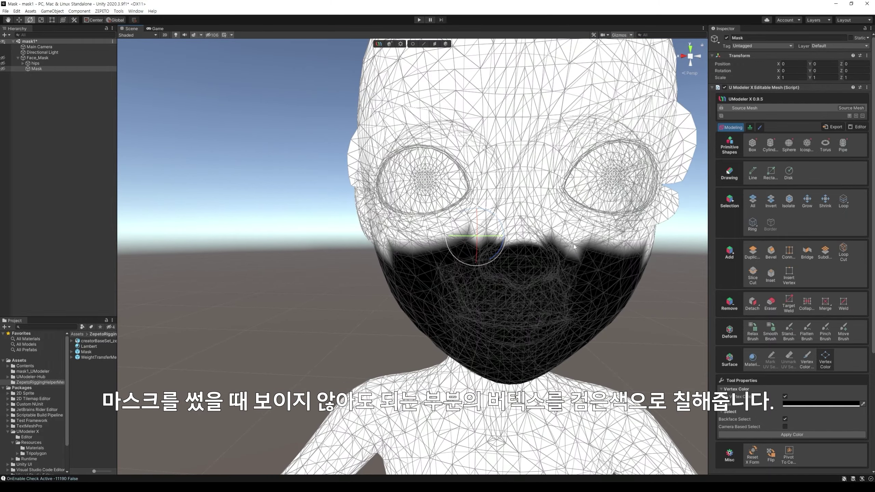
scroll(448, 241, down, 3)
alt+drag(448, 241, 357, 151)
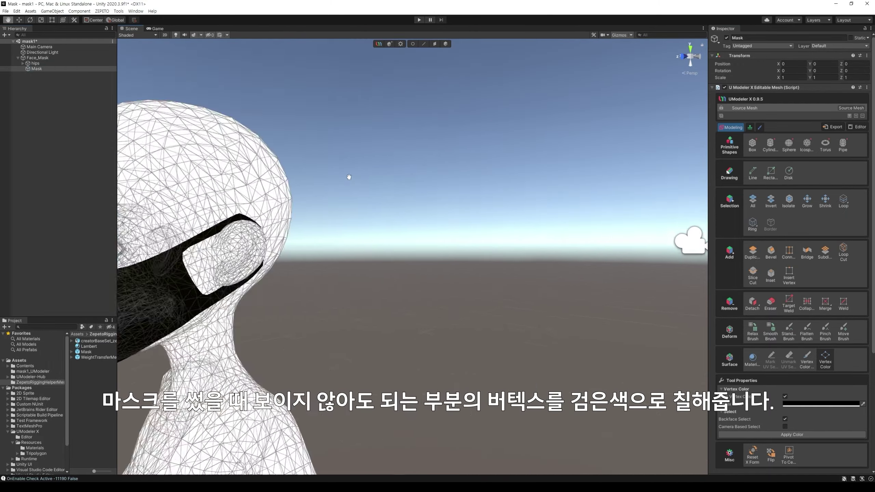
scroll(357, 151, down, 5)
alt+drag(514, 228, 404, 252)
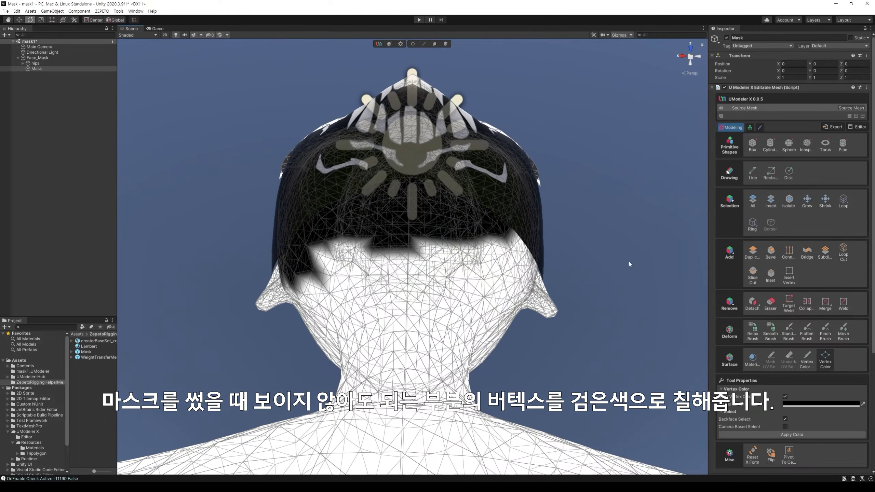
alt+drag(379, 344, 319, 235)
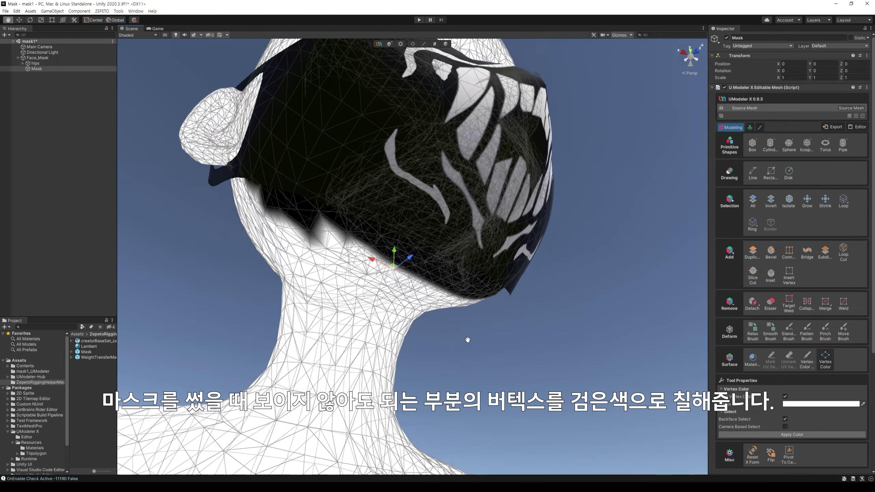
alt+drag(483, 276, 376, 271)
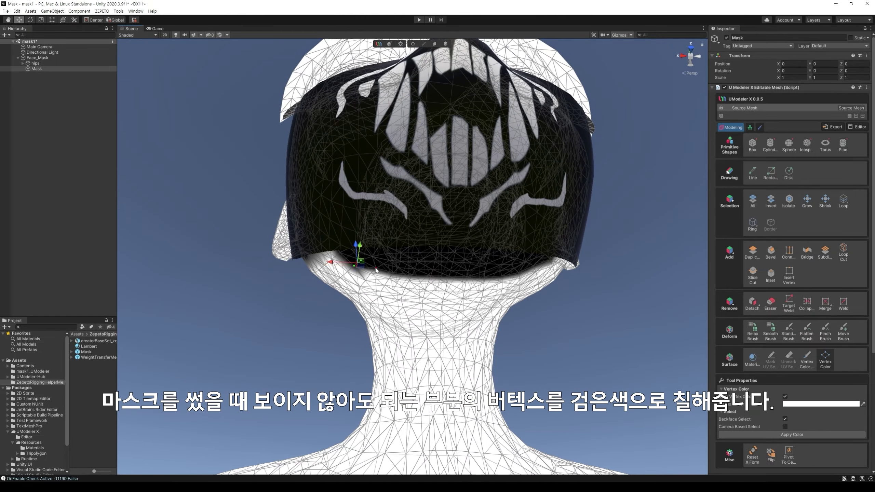
alt+drag(539, 271, 568, 245)
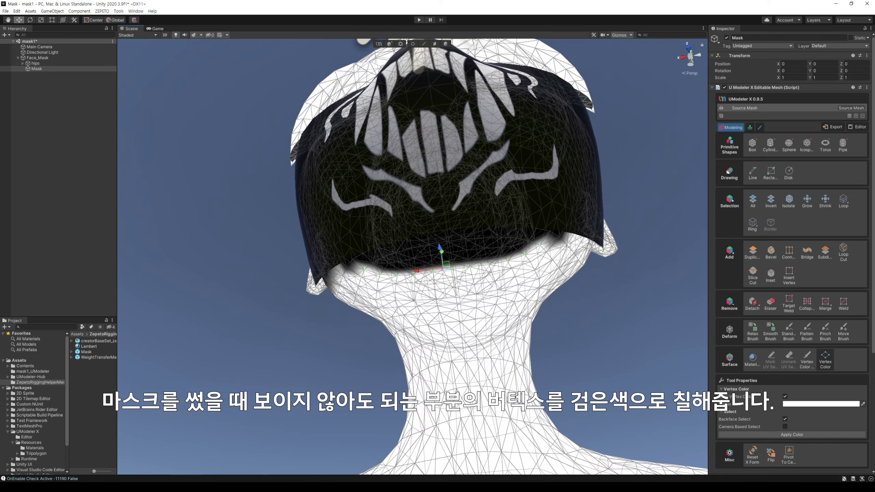
alt+drag(586, 276, 565, 203)
mouse_move(516, 219)
alt+mouse_down()
mouse_move(557, 352)
mouse_move(464, 230)
alt+mouse_up()
alt+drag(448, 276, 283, 221)
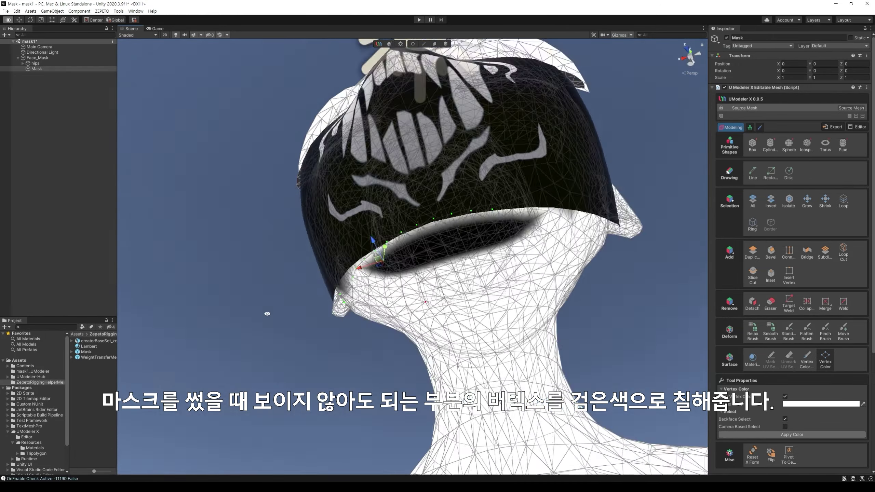
mouse_move(263, 312)
alt+mouse_down()
mouse_move(313, 282)
mouse_move(545, 246)
alt+mouse_up()
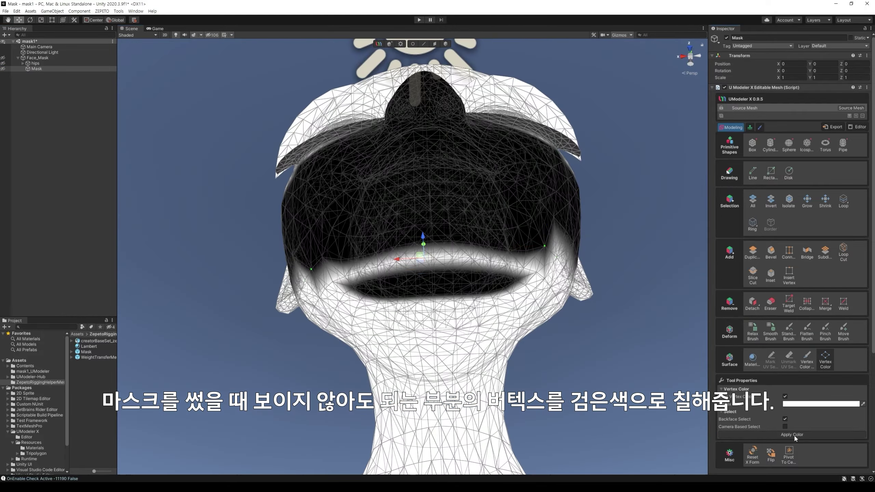
click(792, 435)
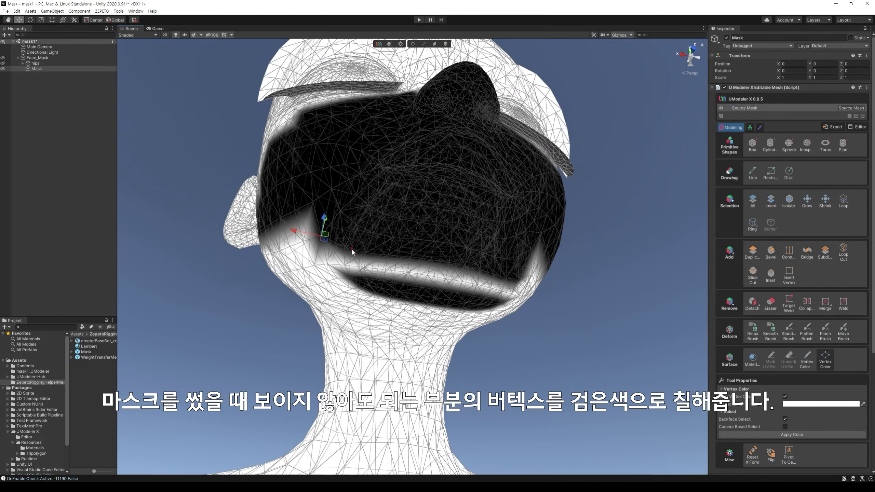
Select the vertices along the jaw and neck edge and paint them black.
alt+drag(352, 248, 386, 279)
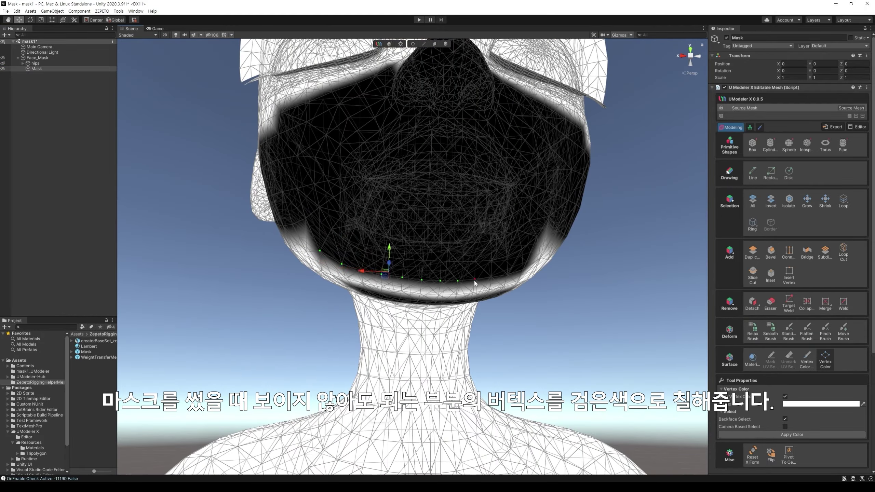
alt+drag(475, 284, 499, 261)
drag(566, 284, 348, 341)
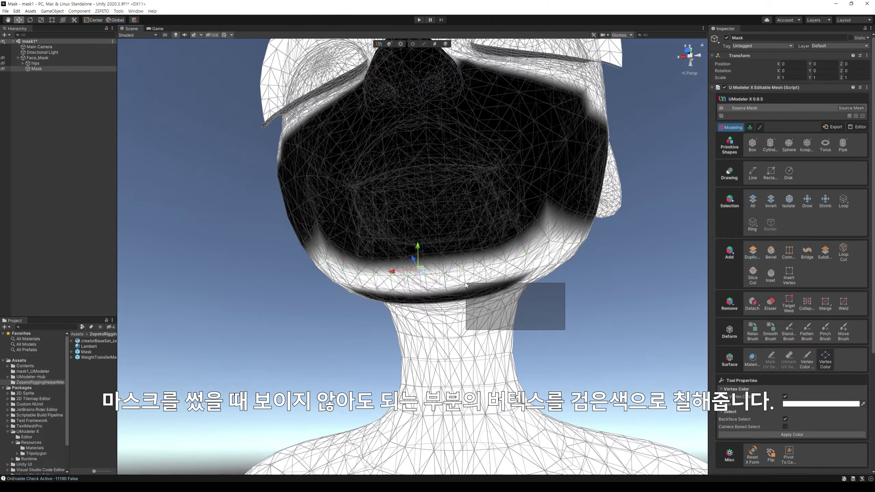
click(813, 434)
Select the vertices near the ear and paint them black.
scroll(505, 367, down, 5)
alt+drag(504, 368, 205, 240)
scroll(568, 349, up, 5)
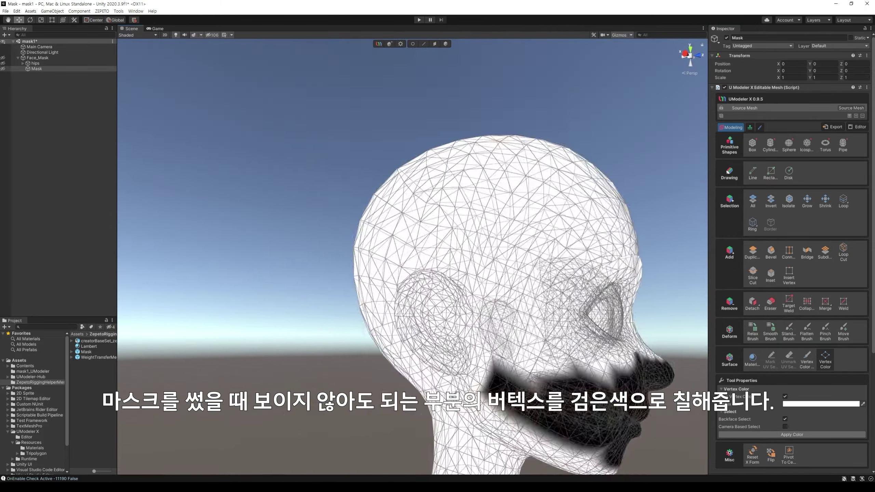
middle_drag(568, 349, 510, 246)
drag(250, 203, 412, 278)
click(793, 435)
Orbit to a front view of the head and torso to review the black painting.
alt+drag(482, 276, 618, 362)
scroll(619, 362, up, 3)
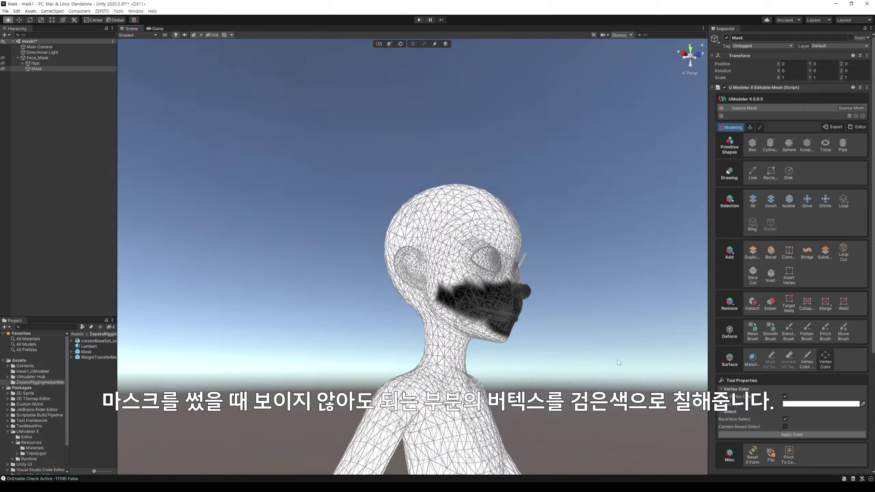
scroll(619, 362, up, 5)
click(493, 384)
scroll(508, 385, down, 10)
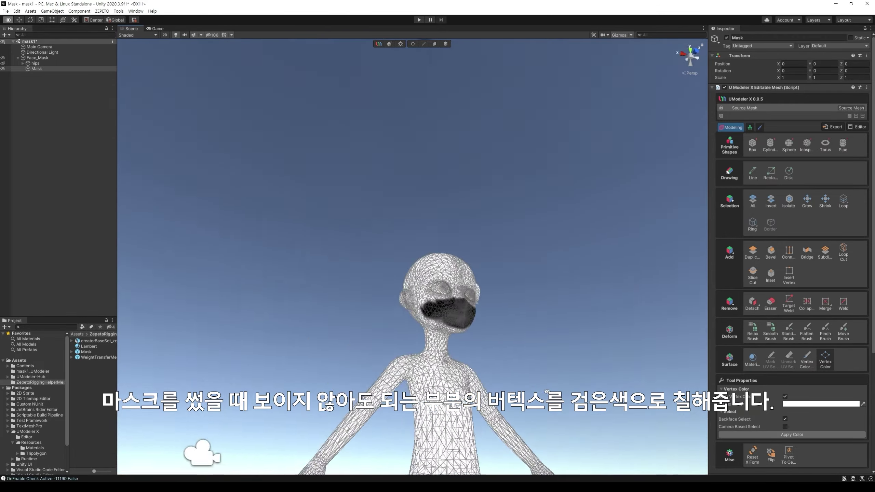
mouse_move(482, 362)
alt+mouse_down()
mouse_move(508, 385)
mouse_move(447, 362)
alt+mouse_up()
scroll(508, 385, down, 3)
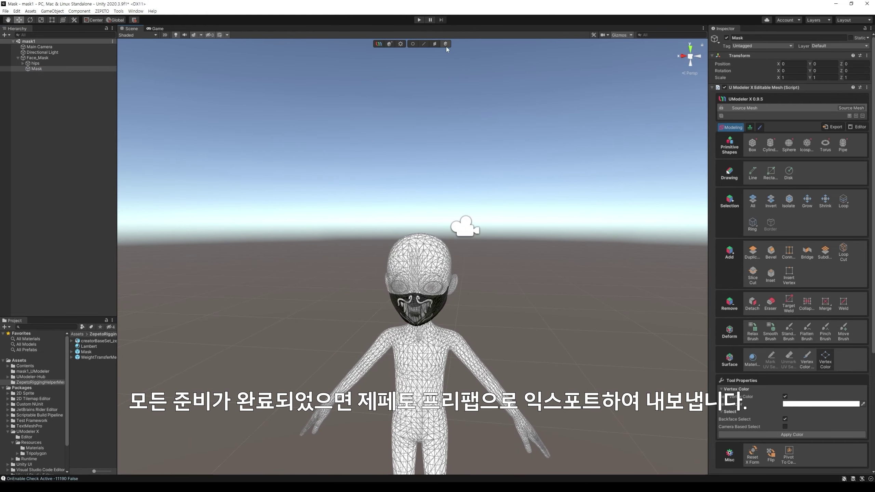
In shaded display, export the Face_Mask object as a prefab for the Zepeto platform.
click(446, 44)
scroll(500, 185, up, 5)
scroll(542, 217, up, 3)
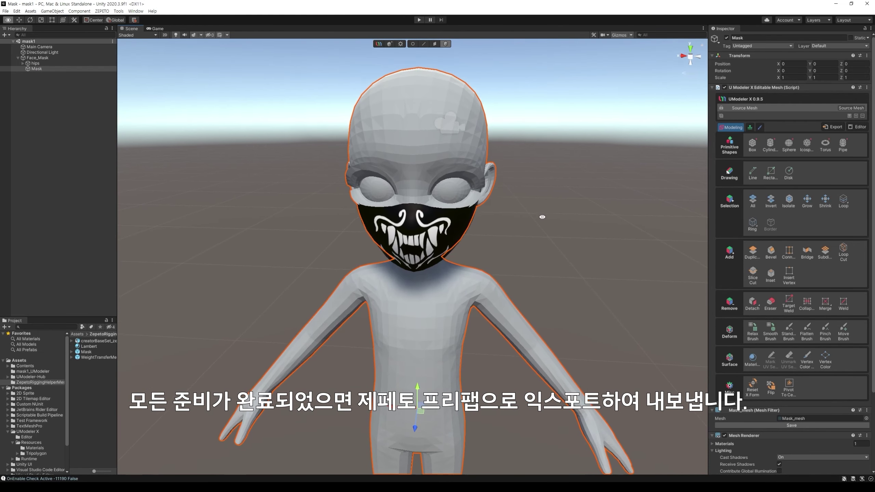
scroll(555, 216, down, 2)
click(413, 241)
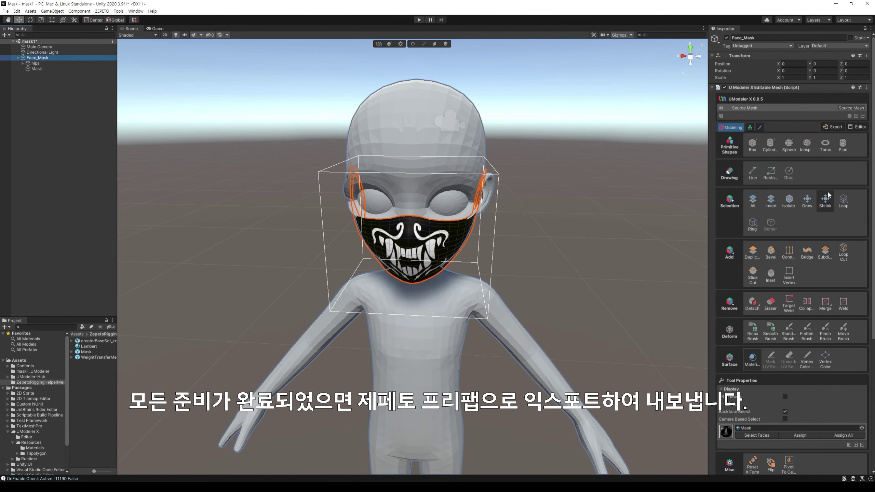
click(832, 126)
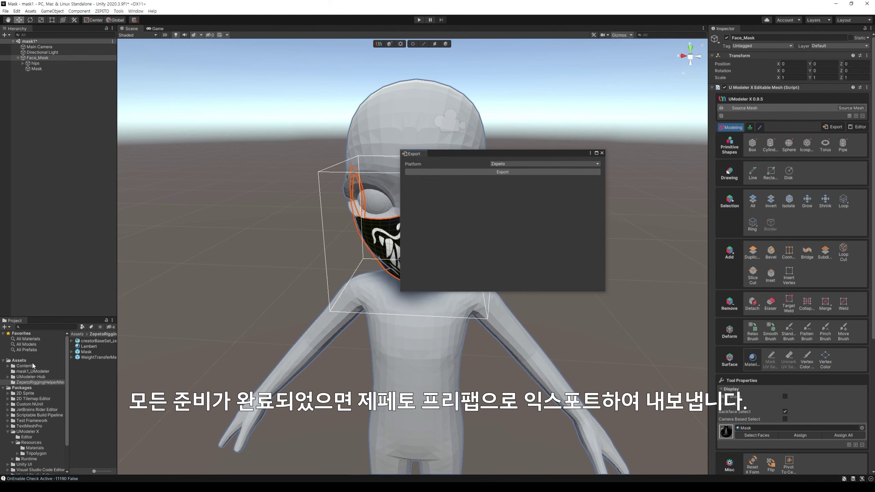
Inspect the exported Face_Mask prefab and Mask material, then open the Playground scene.
click(77, 363)
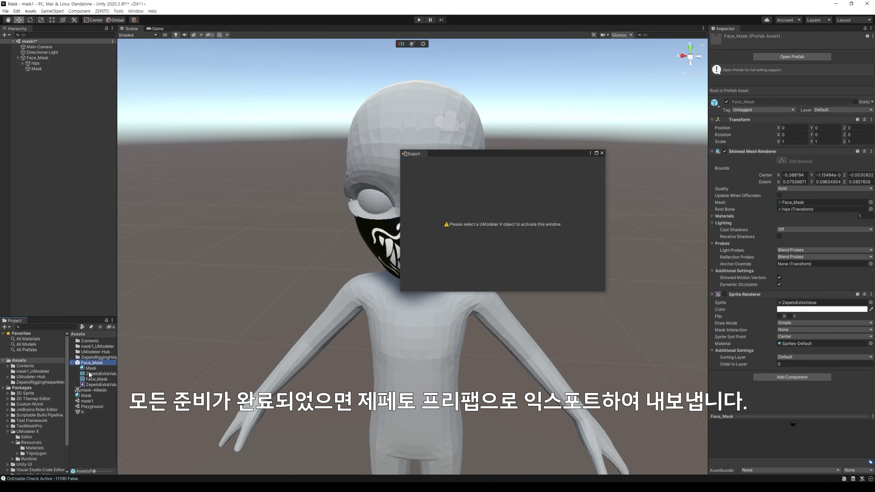
click(91, 369)
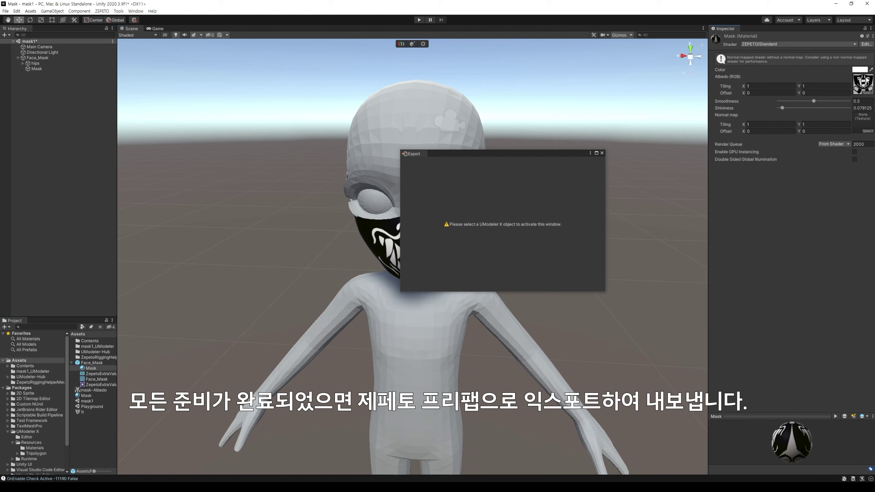
click(602, 154)
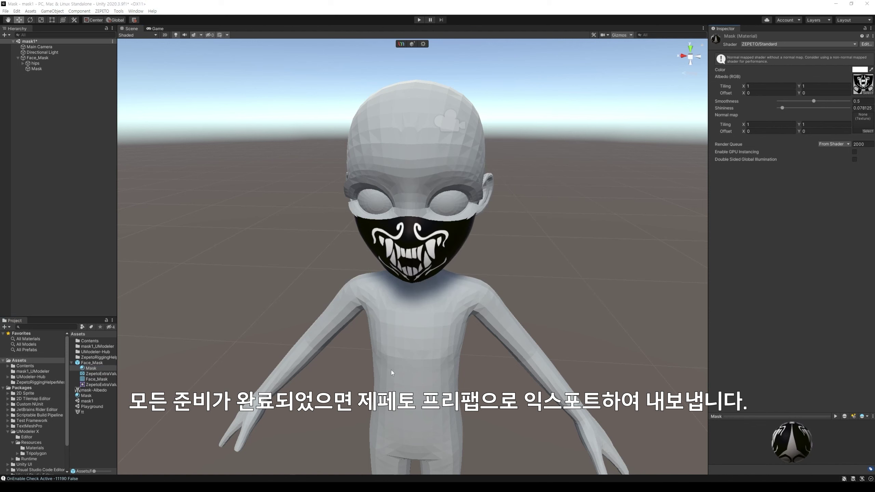
double_click(91, 407)
right_drag(488, 319, 463, 148)
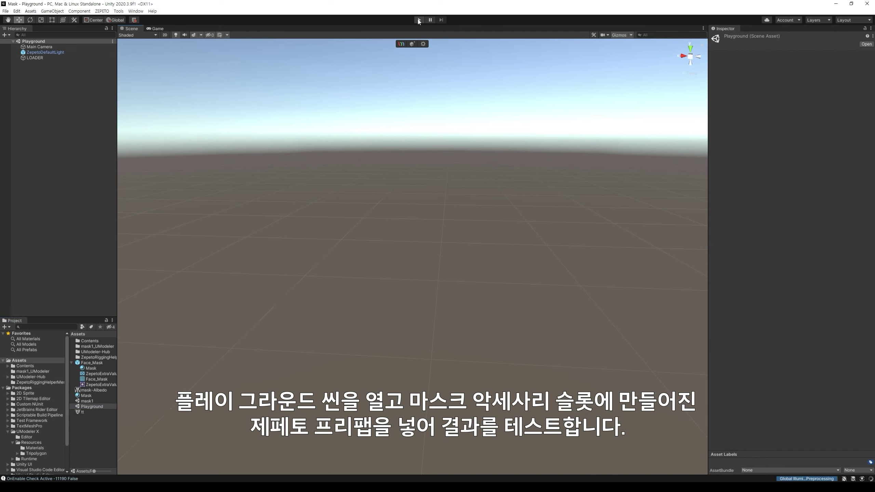
In Play mode, wear Face_Mask on the LOADER avatar's AccessoryMask slot and test the A-pose and third pose.
click(419, 20)
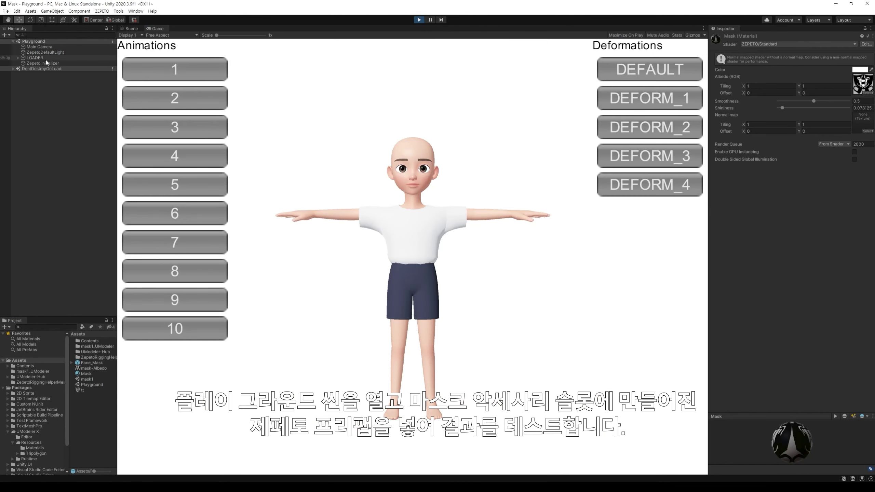
click(47, 59)
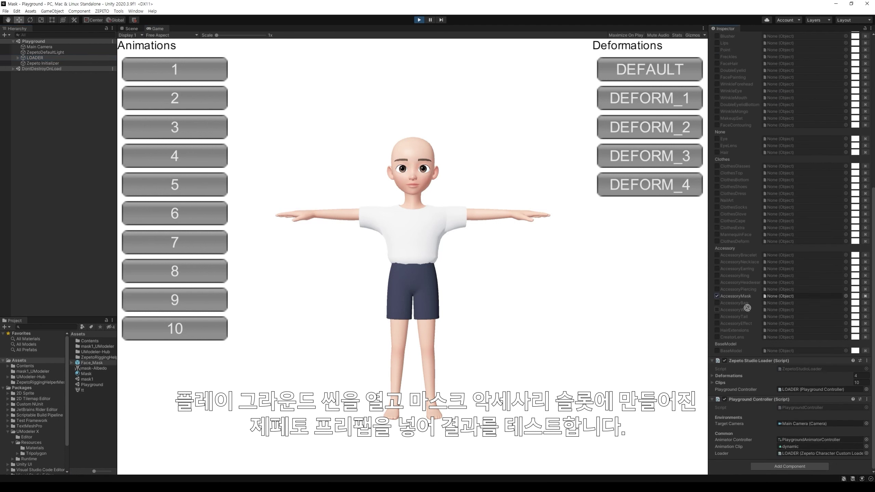
click(206, 104)
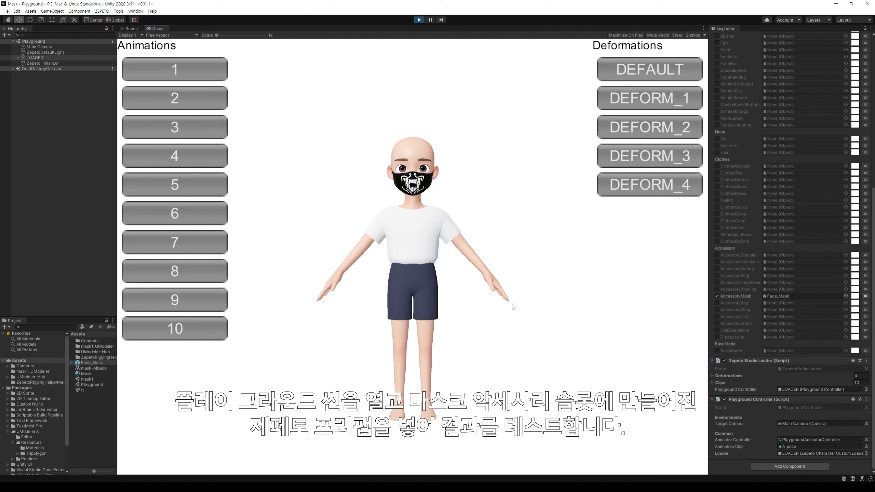
mouse_move(500, 292)
mouse_down()
mouse_move(707, 319)
mouse_move(380, 314)
mouse_up()
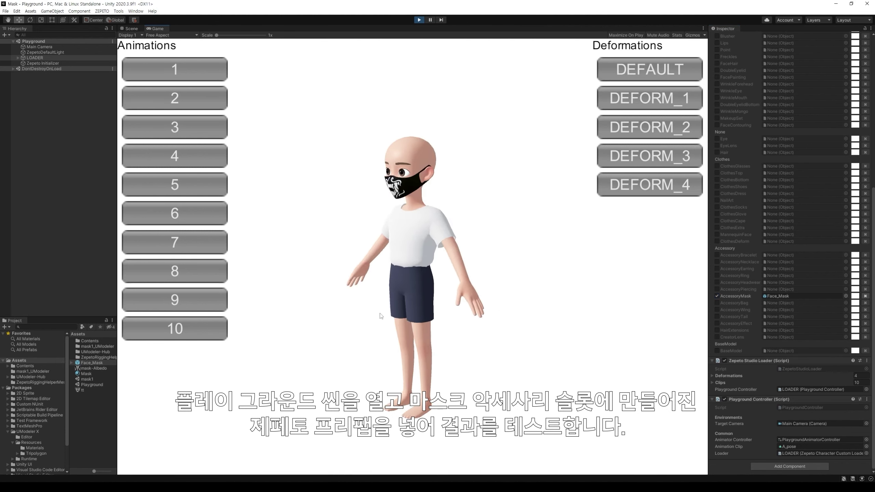
click(179, 133)
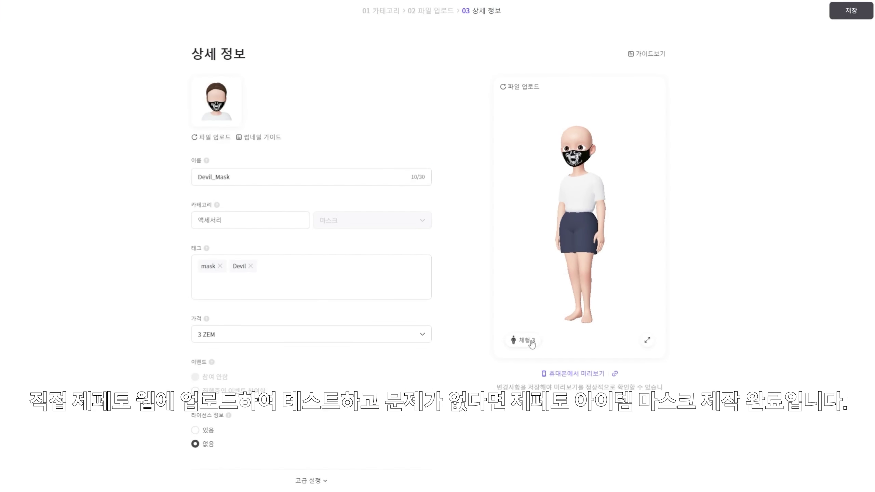
Cycle the preview avatar through body types up to type 10 to check the Devil_Mask fit.
click(531, 342)
click(532, 342)
click(532, 342)
click(532, 342)
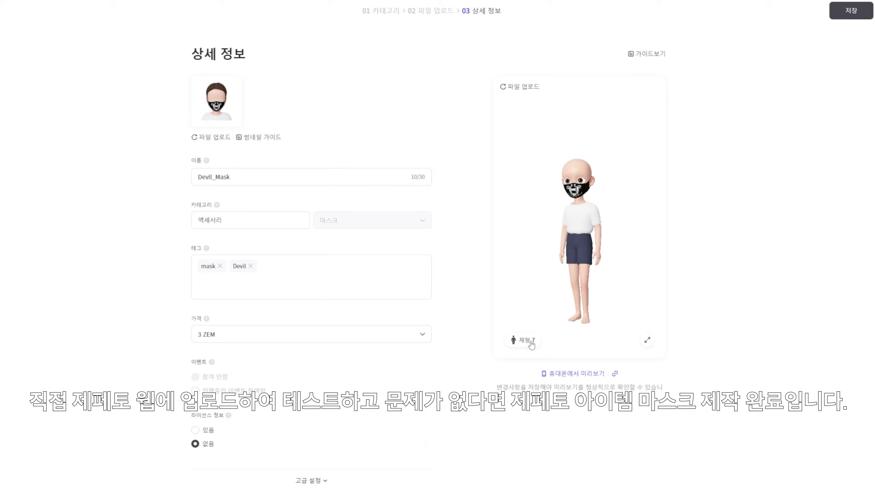
click(531, 342)
click(532, 342)
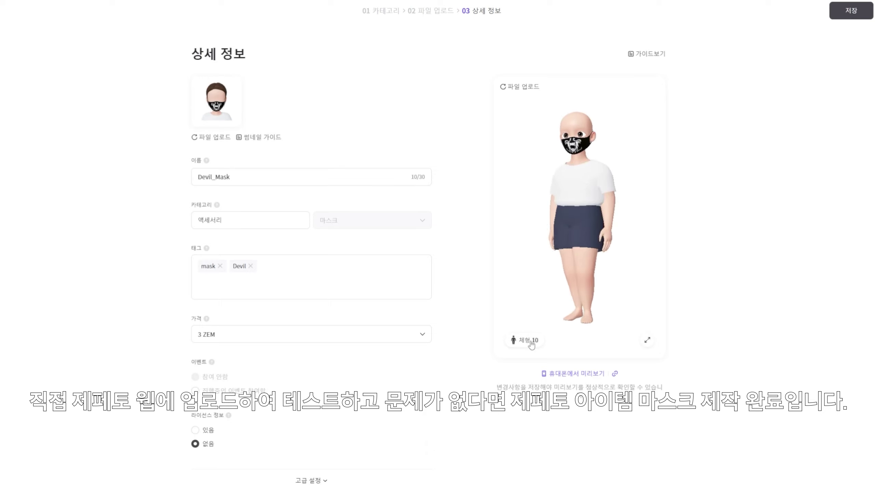